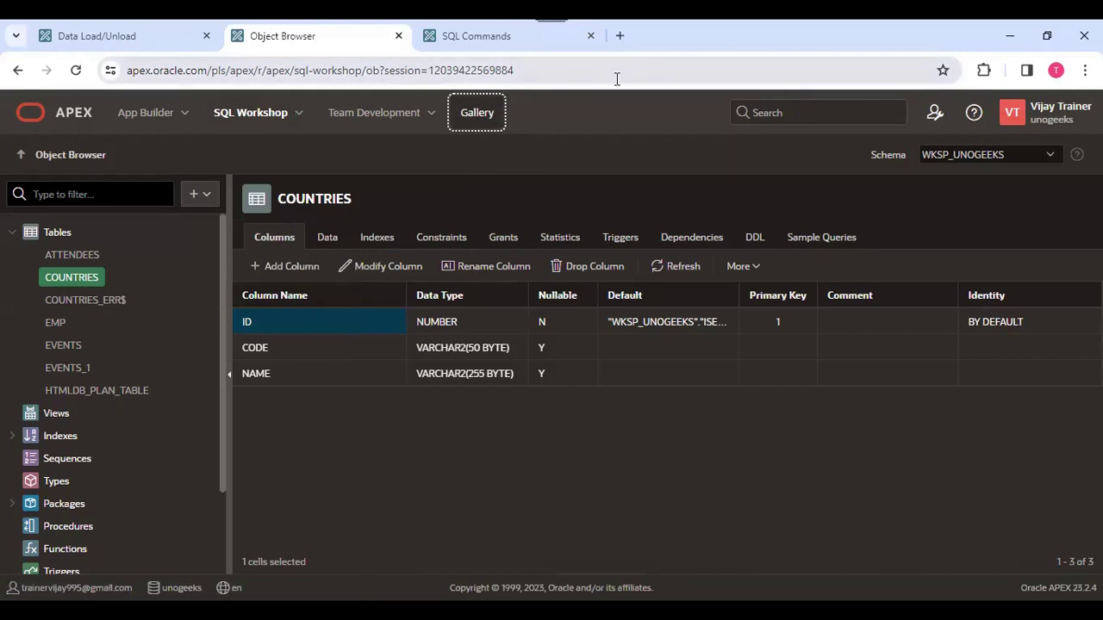
Open the RESTful Services page of SQL Workshop.
{"action": "left_click", "coordinate": [259, 112]}
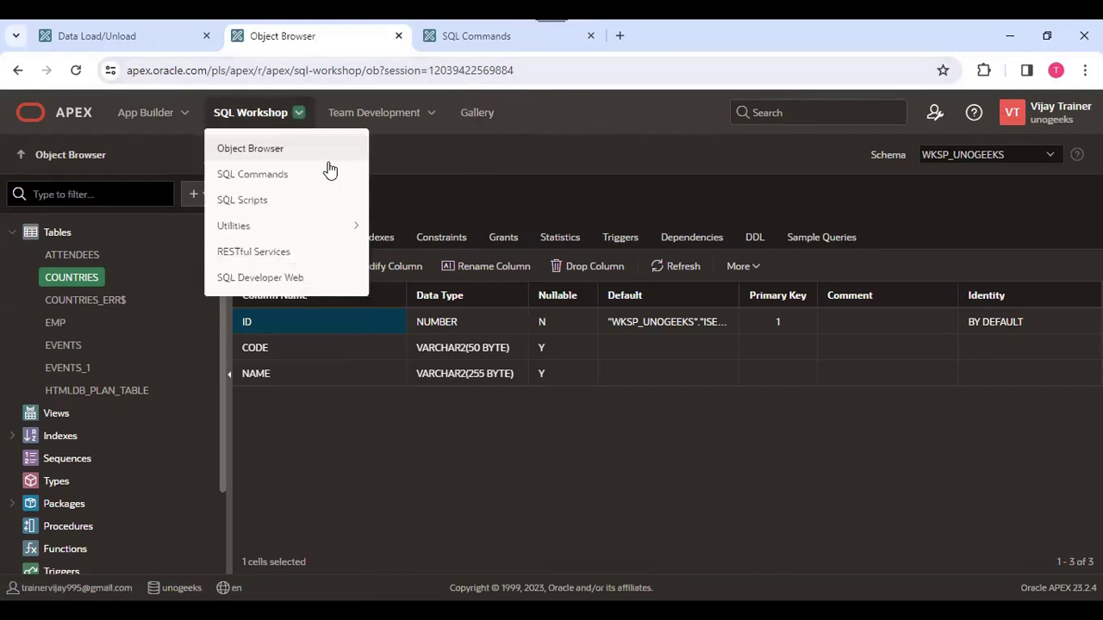
{"action": "left_click", "coordinate": [423, 113]}
{"action": "left_click", "coordinate": [267, 115]}
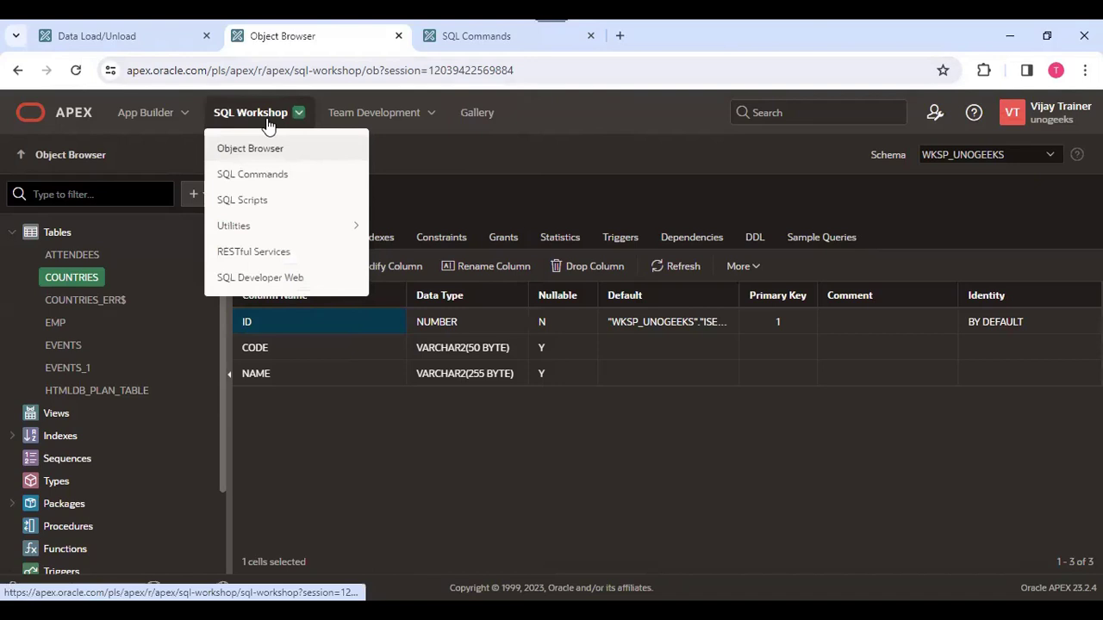
{"action": "left_click", "coordinate": [258, 253]}
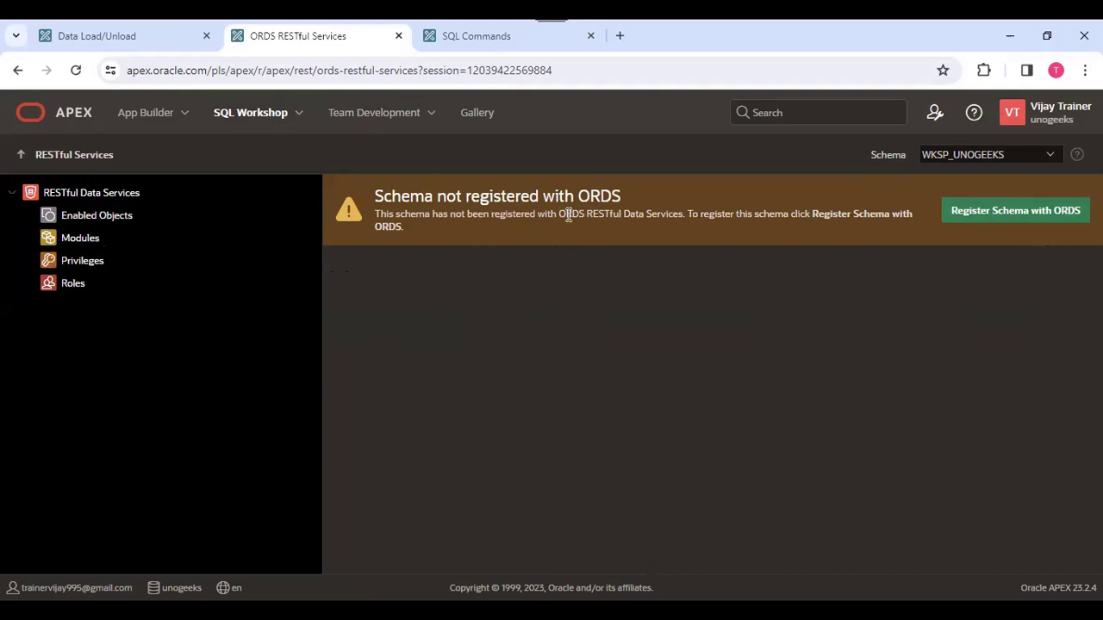
Register the schema with ORDS under the alias unogeeks, with RESTful access enabled, the sample service installed and no authorization required for metadata access.
{"action": "left_click", "coordinate": [982, 215]}
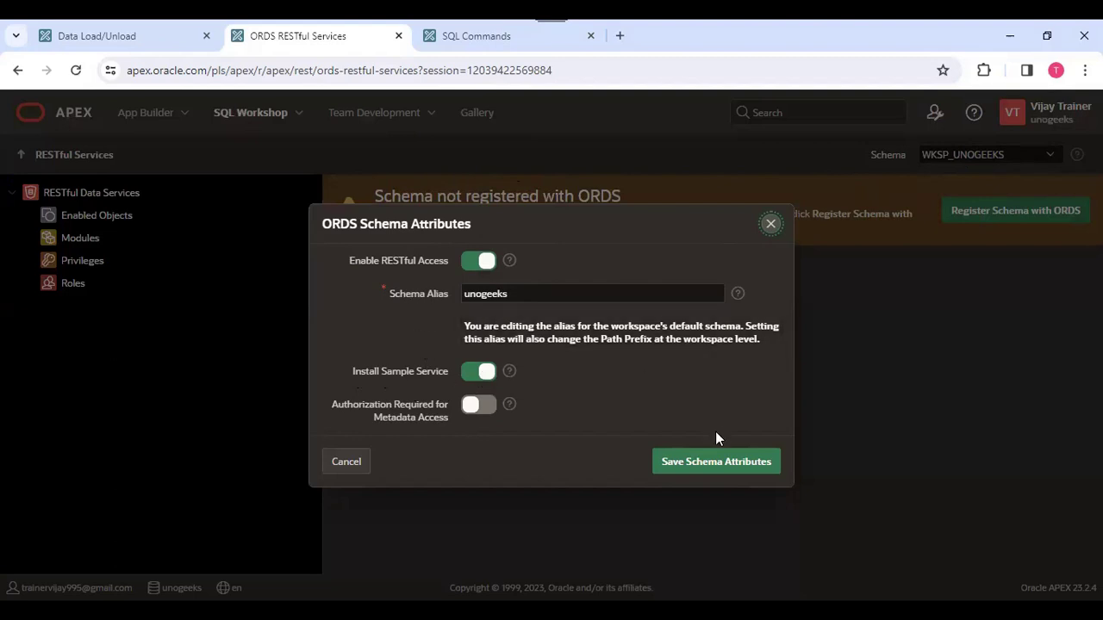
{"action": "left_click", "coordinate": [510, 373]}
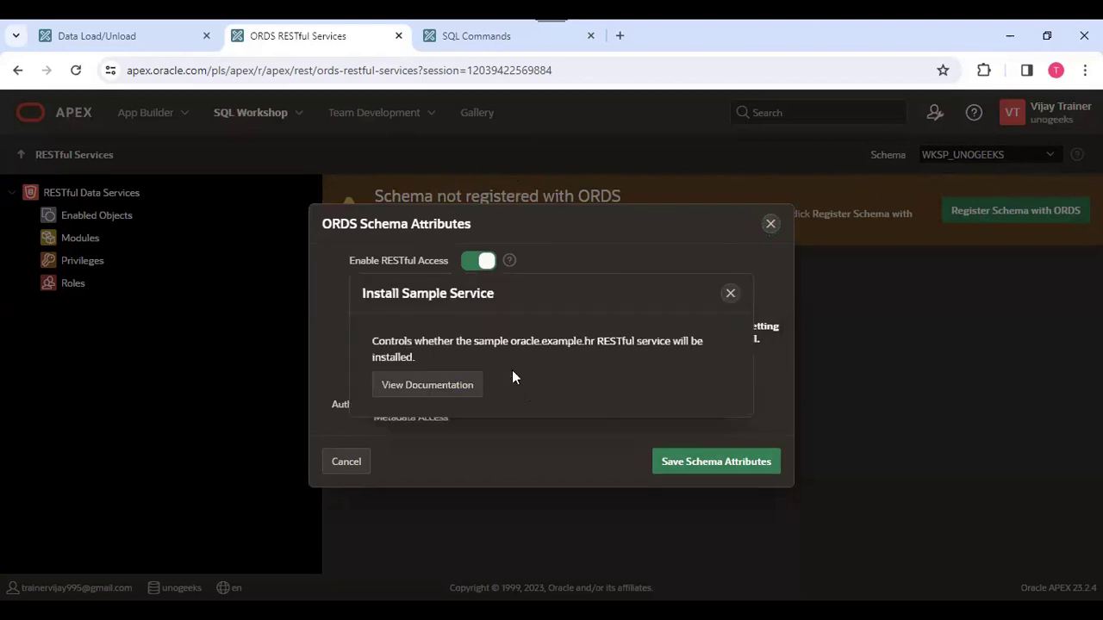
{"action": "left_click", "coordinate": [730, 291]}
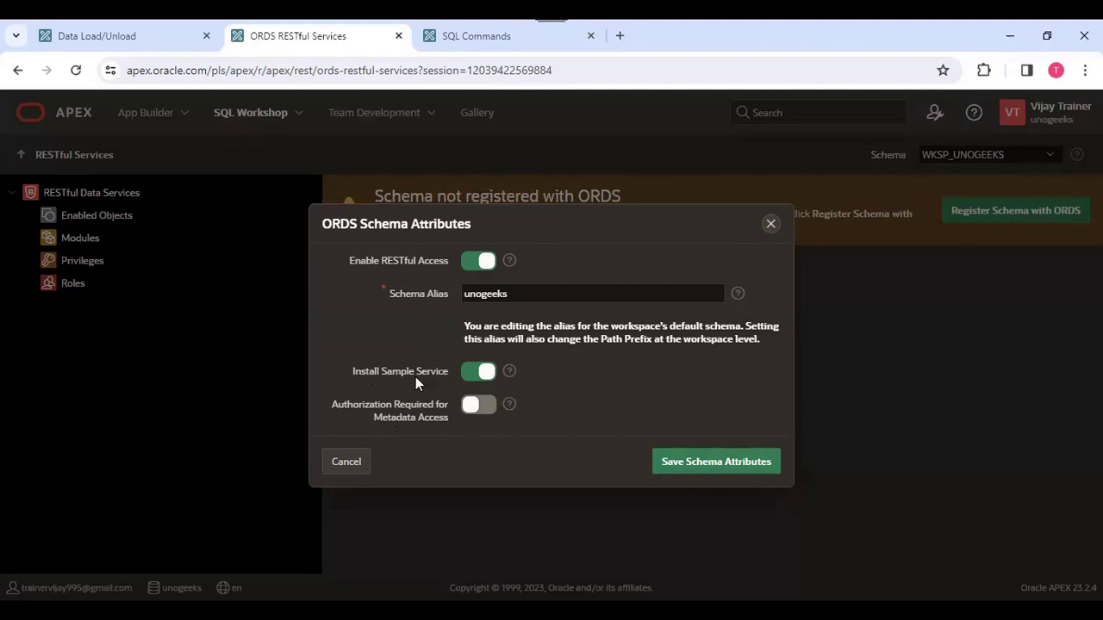
{"action": "left_click", "coordinate": [711, 465]}
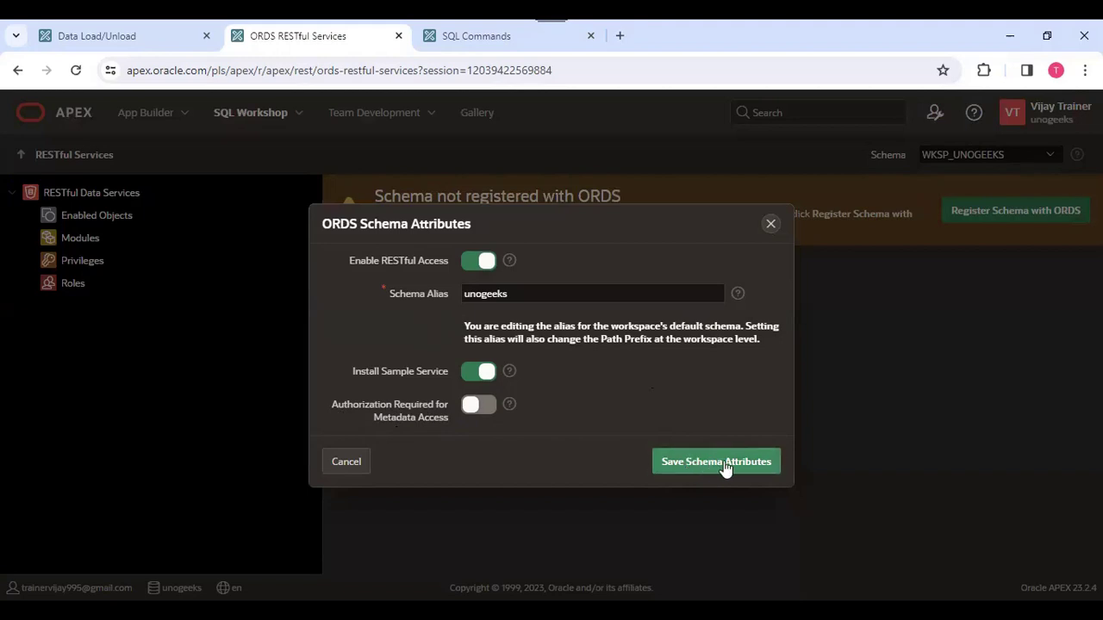
{"action": "left_click", "coordinate": [726, 465]}
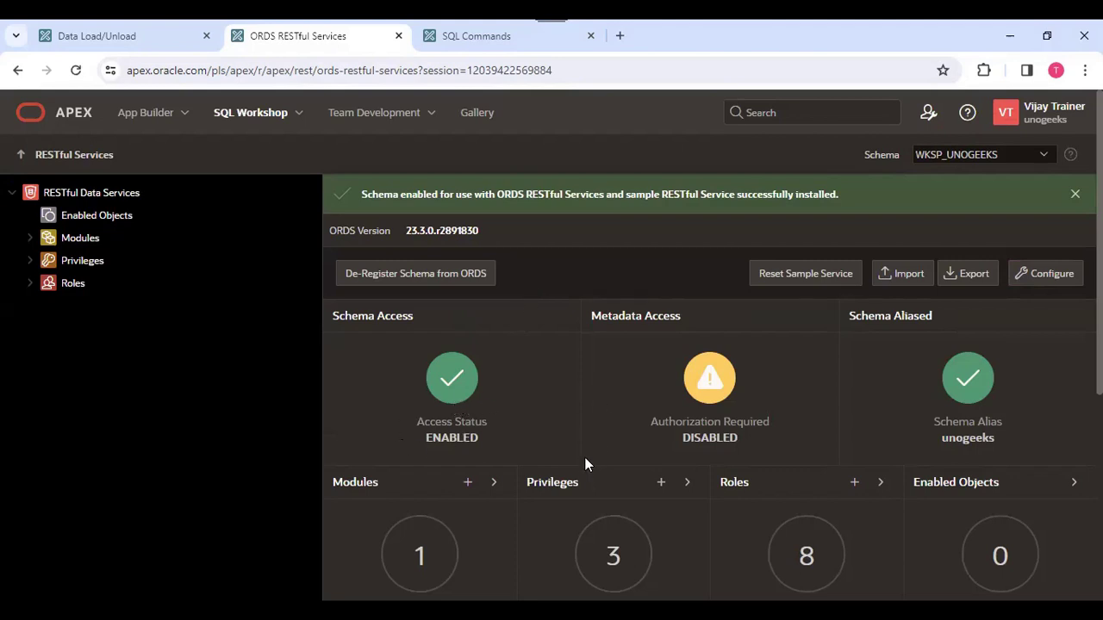
Review the RESTful services dashboard, including the module, privilege and role totals and the module status and security charts.
{"action": "scroll", "coordinate": [595, 505], "scroll_direction": "down", "scroll_amount": 2}
{"action": "scroll", "coordinate": [844, 504], "scroll_direction": "down", "scroll_amount": 2}
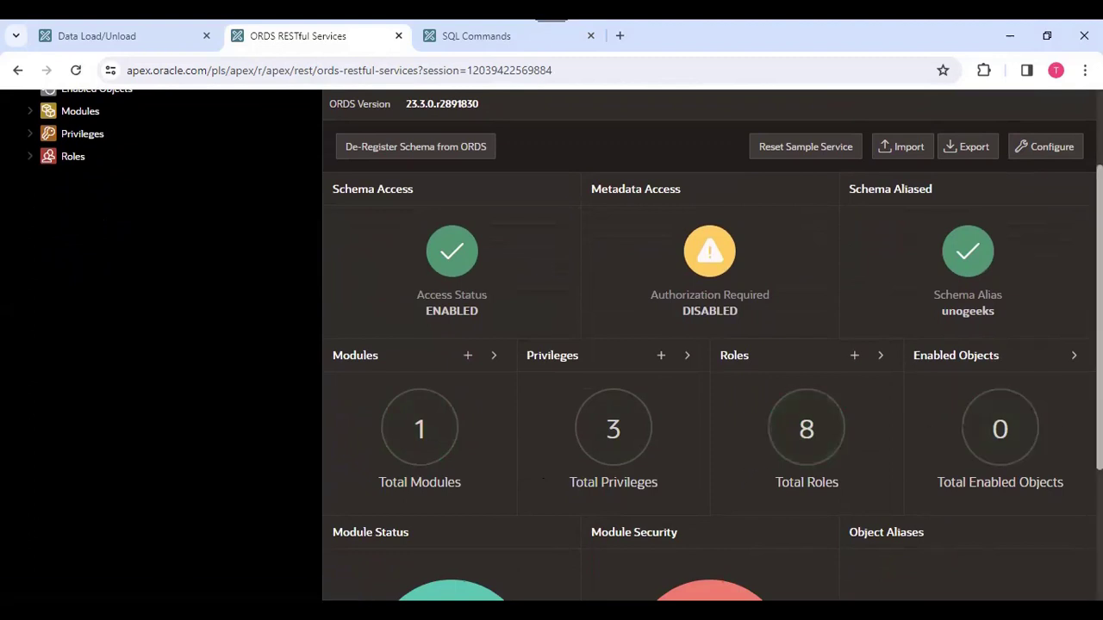
{"action": "scroll", "coordinate": [712, 345], "scroll_direction": "down", "scroll_amount": 3}
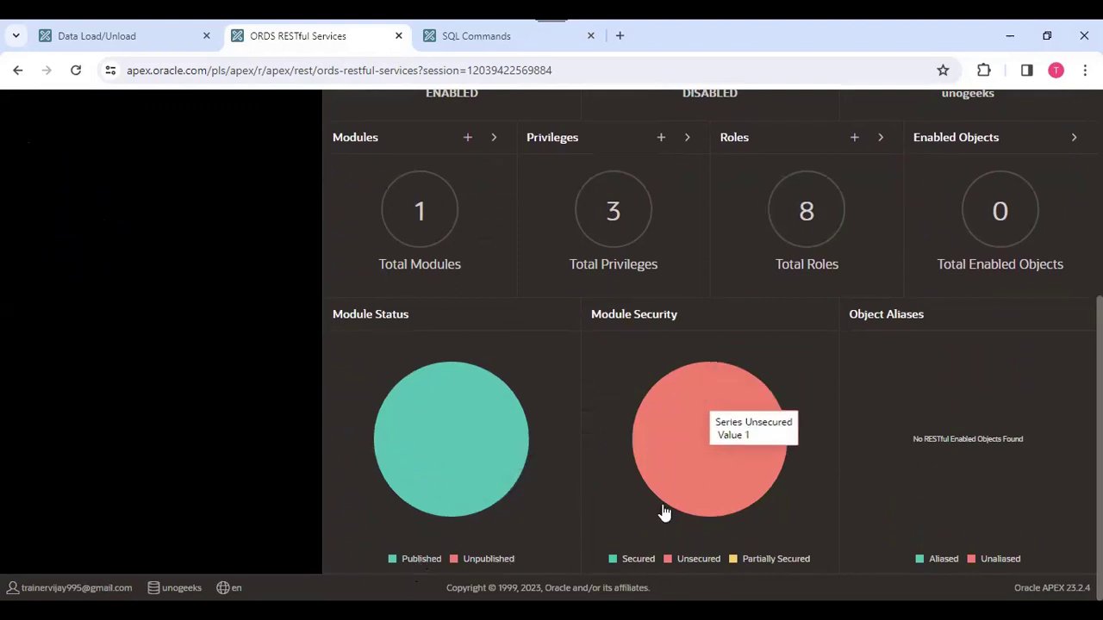
{"action": "mouse_move", "coordinate": [670, 368]}
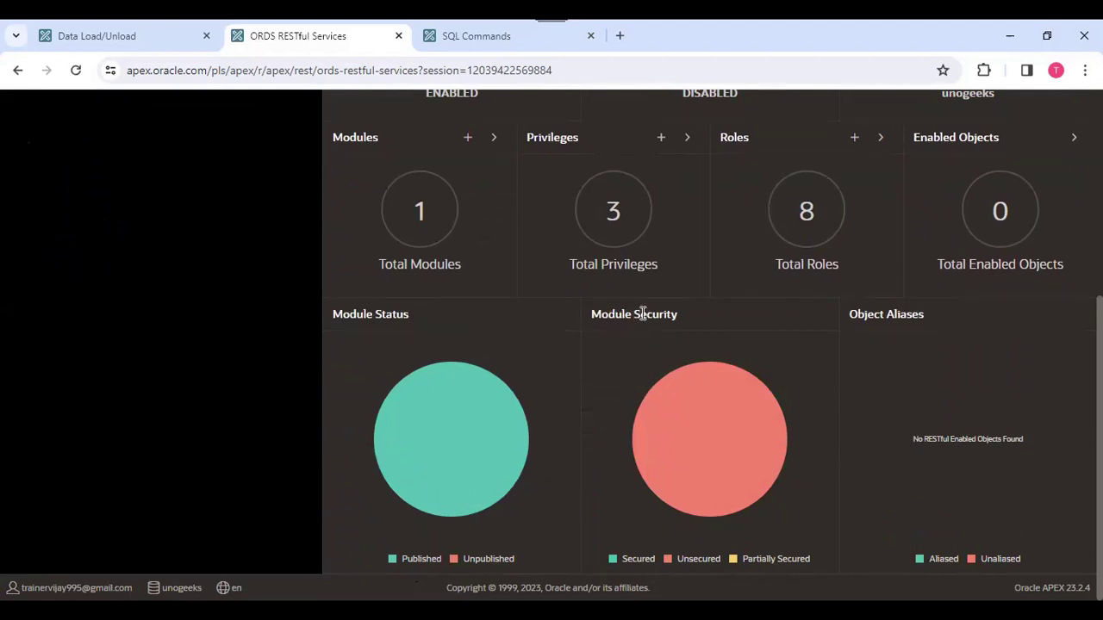
{"action": "mouse_move", "coordinate": [743, 503]}
{"action": "scroll", "coordinate": [746, 343], "scroll_direction": "up", "scroll_amount": 4}
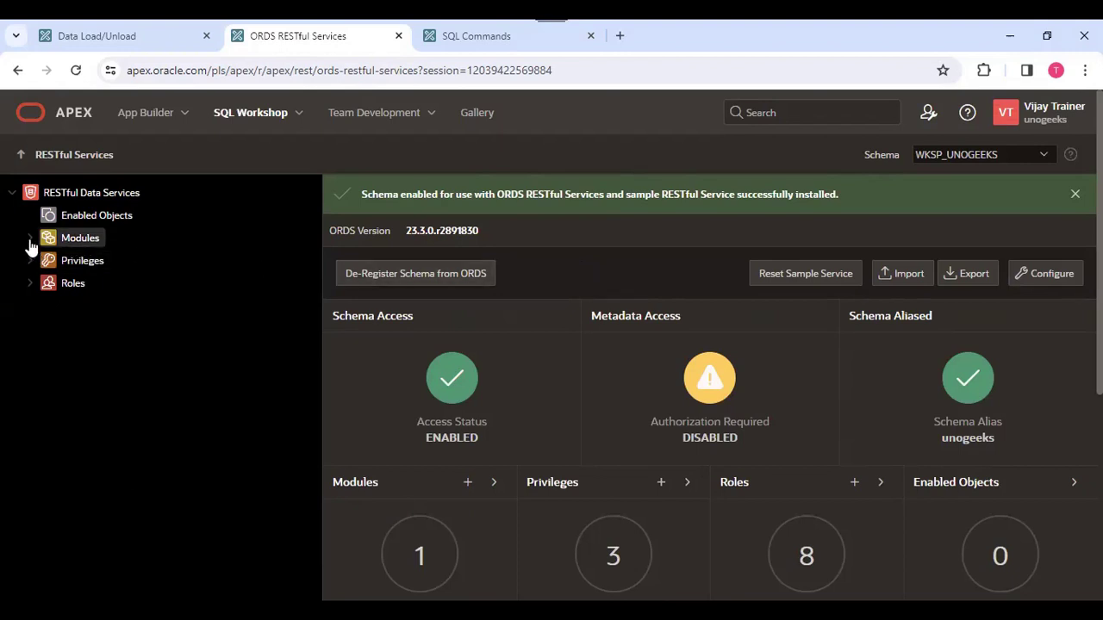
Open the empinfo/ resource template of the oracle.example.hr module and review its settings and resource handlers.
{"action": "left_click", "coordinate": [29, 239]}
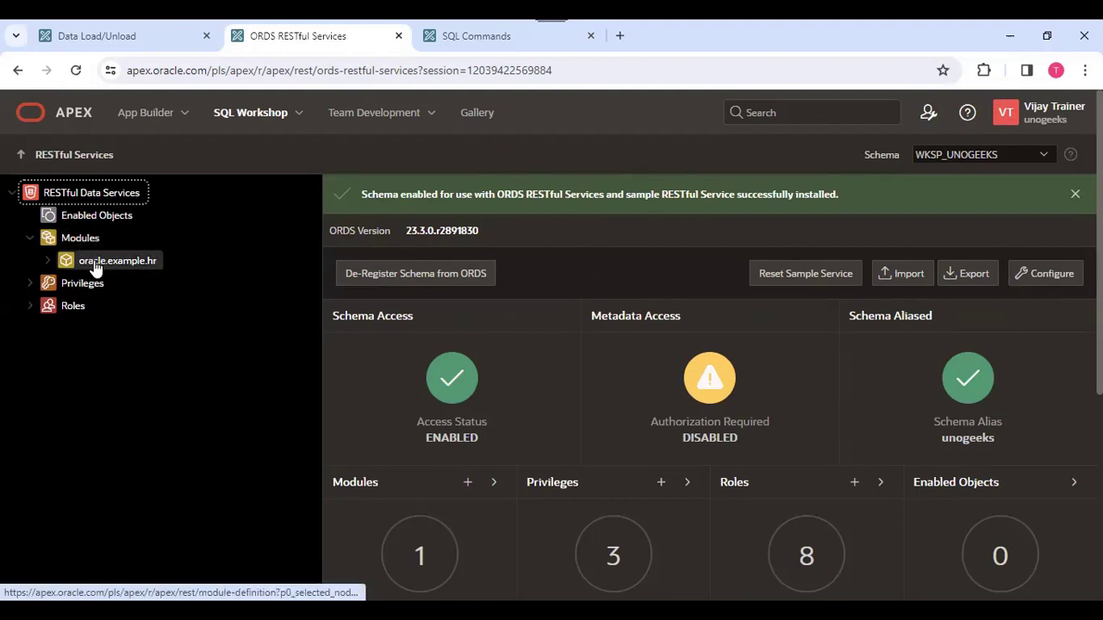
{"action": "left_click", "coordinate": [48, 262]}
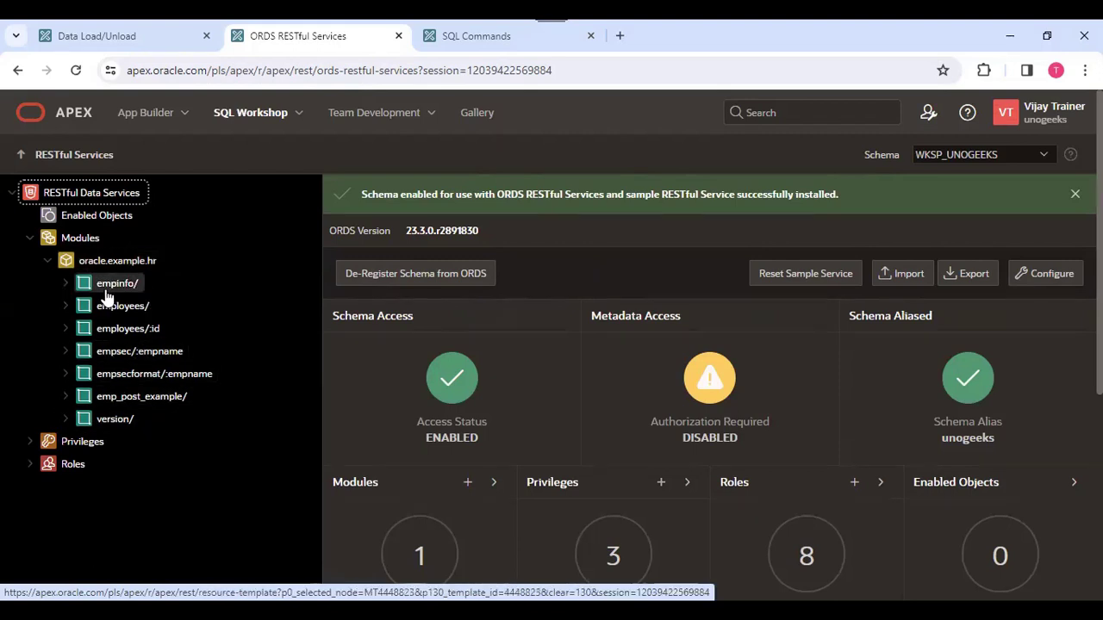
{"action": "left_click", "coordinate": [64, 284]}
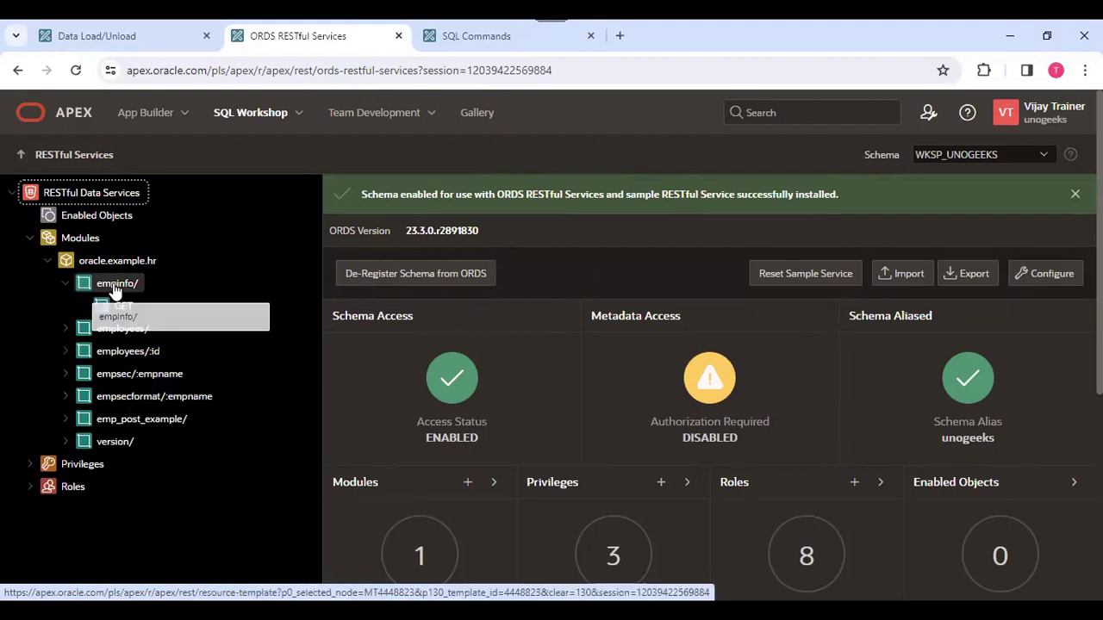
{"action": "left_click", "coordinate": [115, 287]}
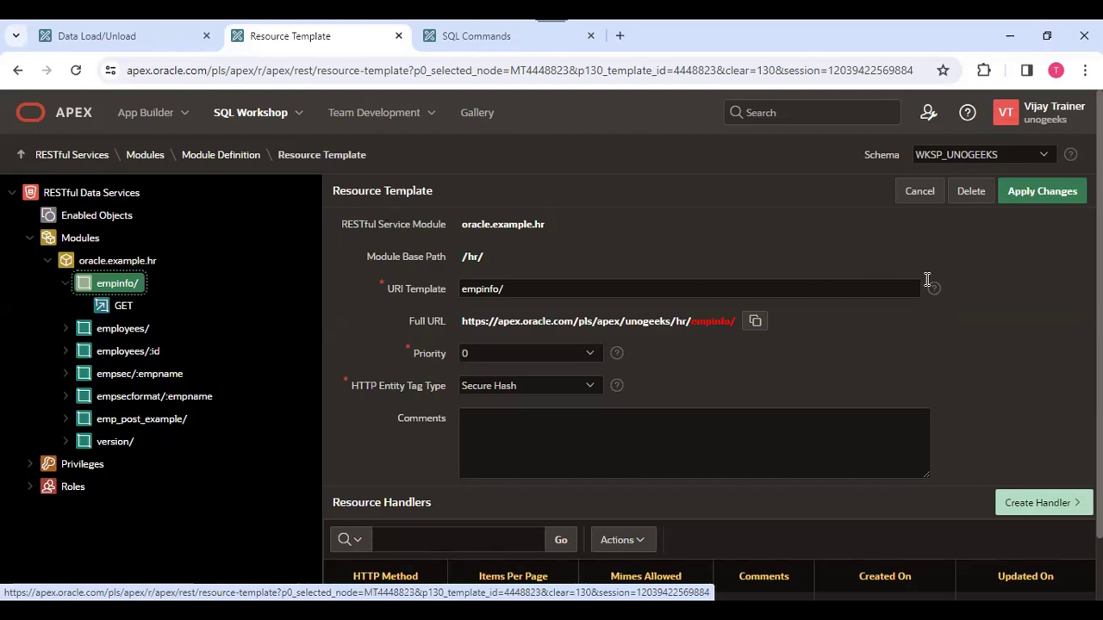
{"action": "scroll", "coordinate": [576, 534], "scroll_direction": "down", "scroll_amount": 1}
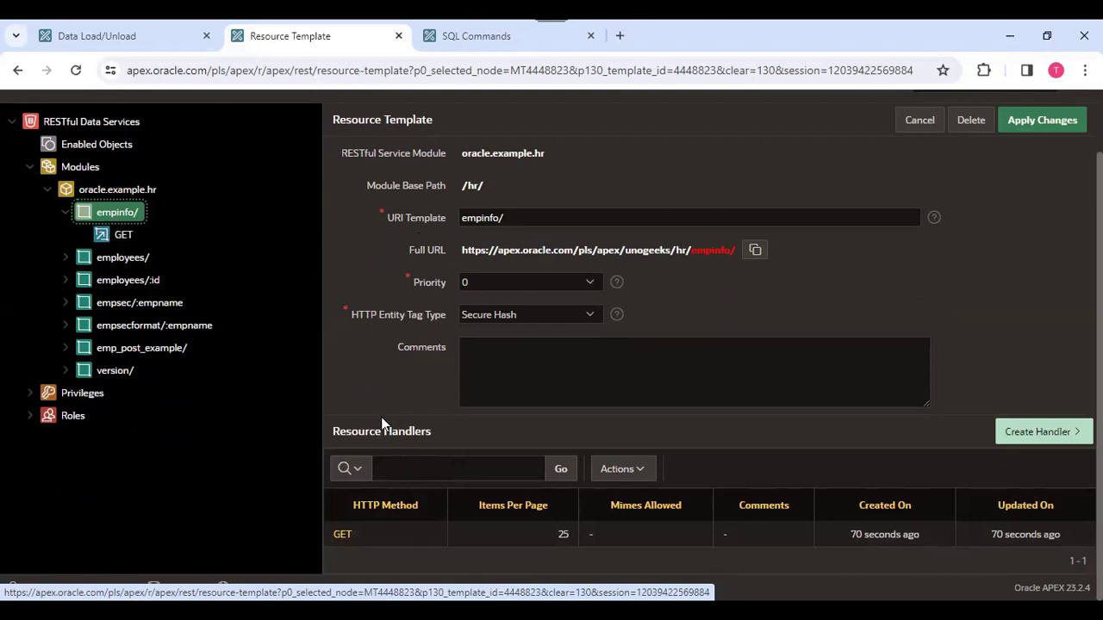
{"action": "scroll", "coordinate": [240, 323], "scroll_direction": "up", "scroll_amount": 1}
Copy the full URL of the empinfo/ GET handler and load it in a new browser tab.
{"action": "left_click", "coordinate": [123, 306]}
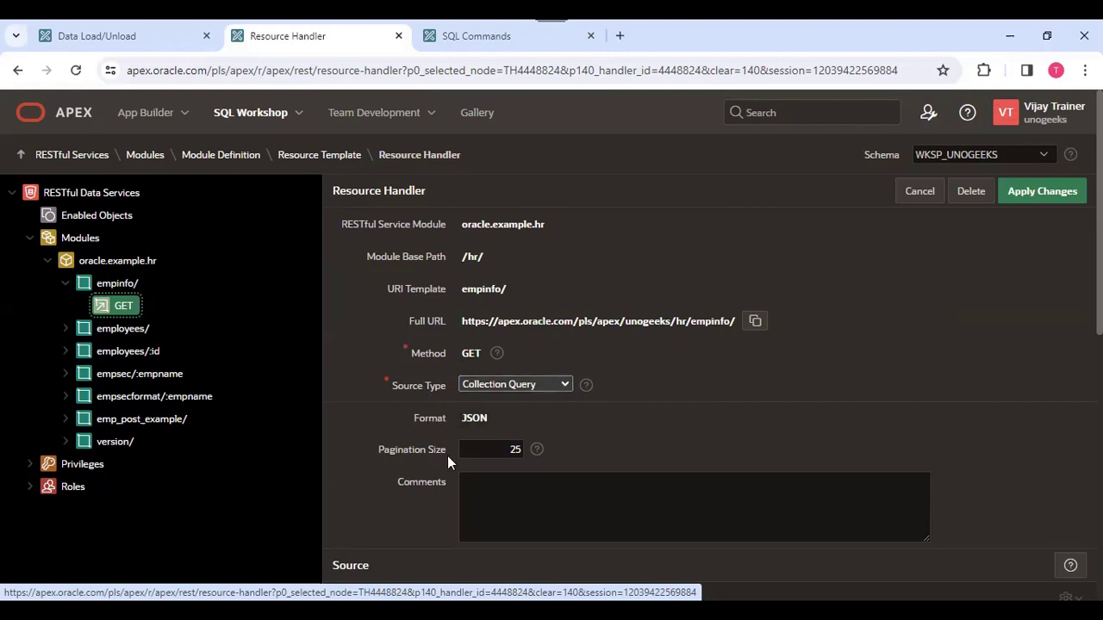
{"action": "scroll", "coordinate": [551, 345], "scroll_direction": "down", "scroll_amount": 2}
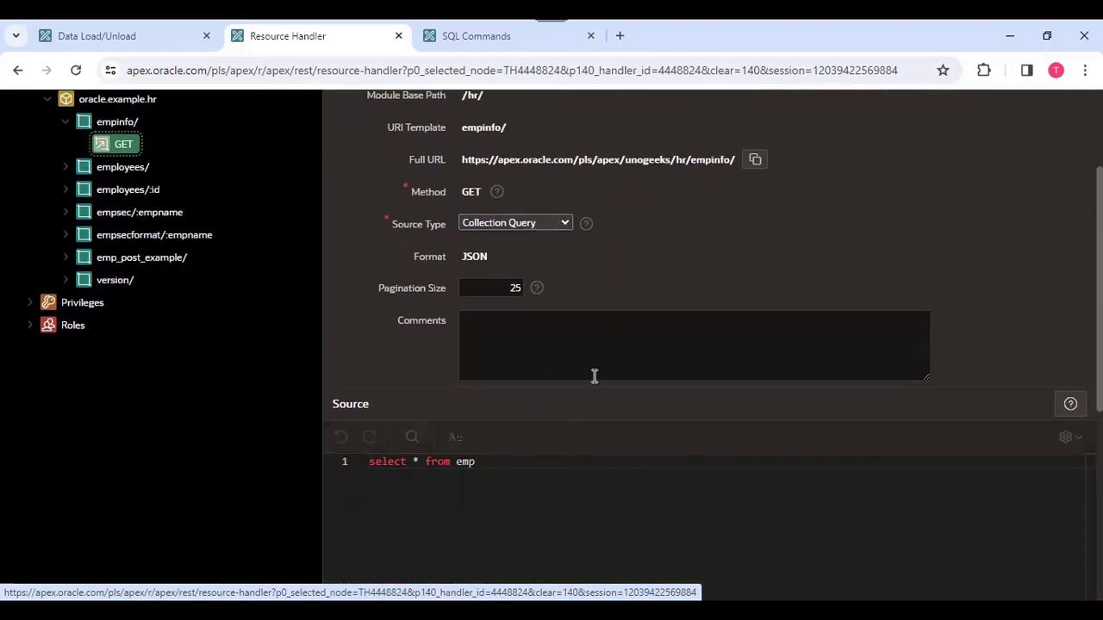
{"action": "left_click", "coordinate": [755, 160]}
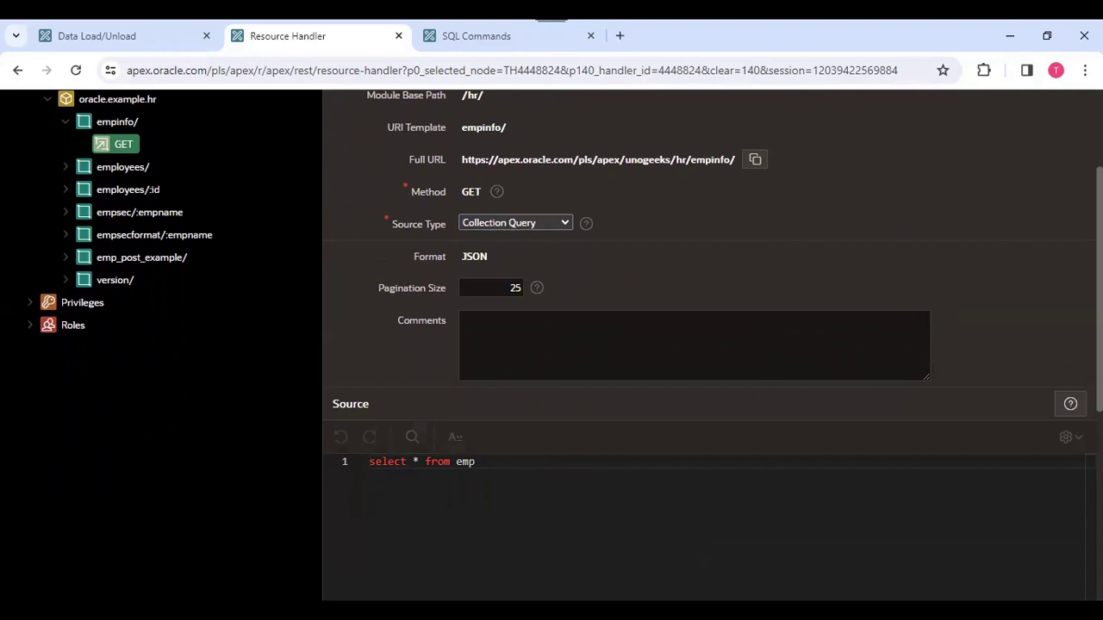
{"action": "left_click", "coordinate": [622, 39]}
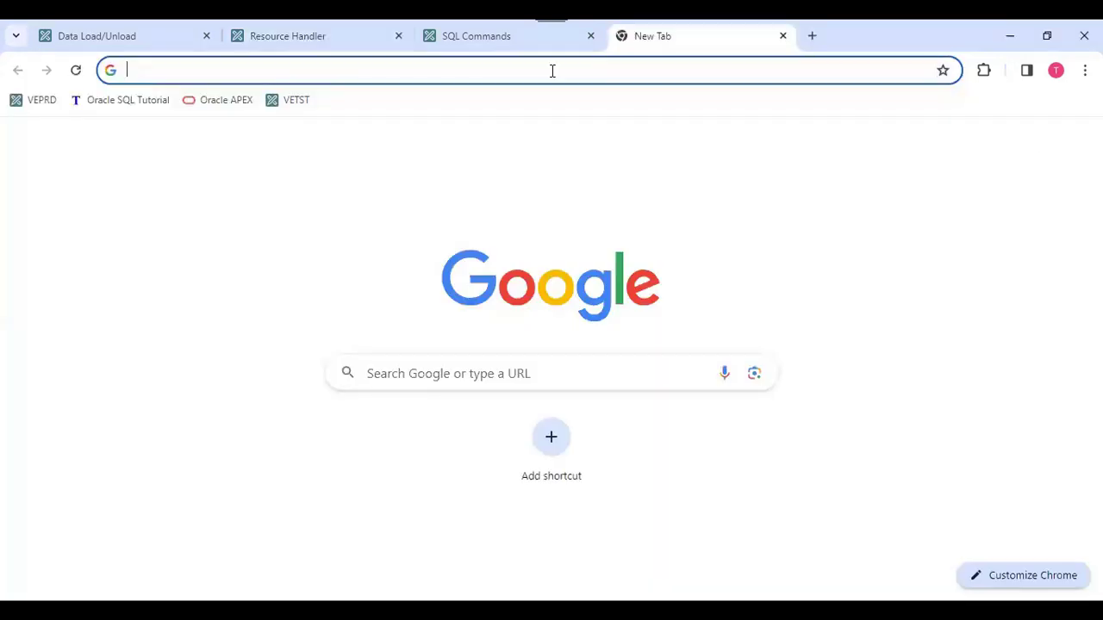
{"action": "key", "text": "ctrl+v"}
{"action": "key", "text": "Return"}
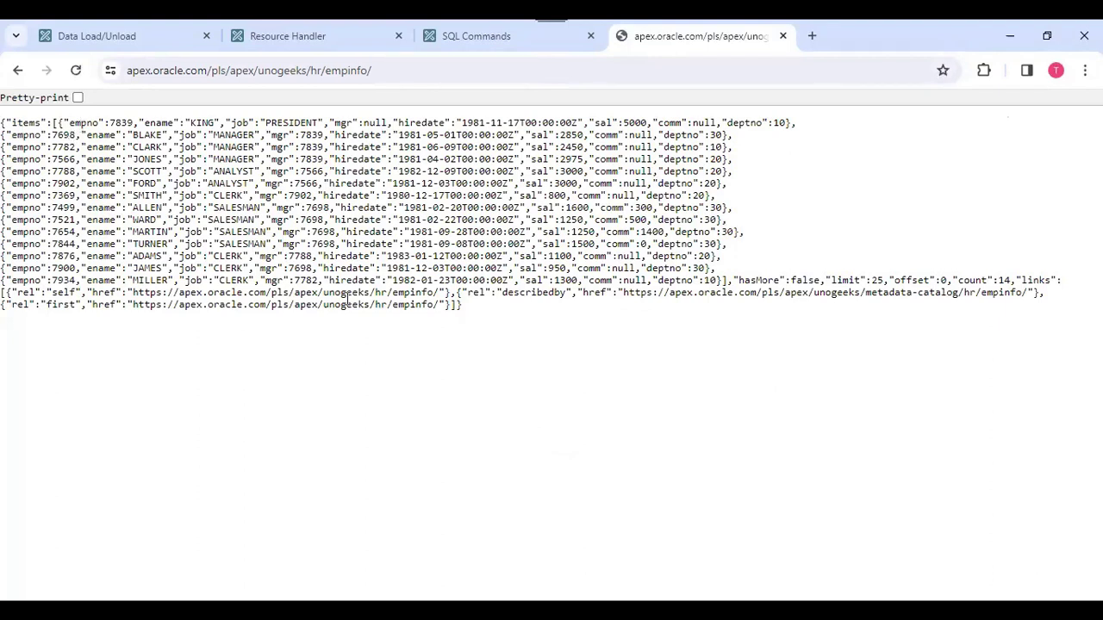
Highlight the whole empinfo/ JSON response and compare it with the GET handler's source query.
{"action": "double_click", "coordinate": [21, 123]}
{"action": "key", "text": "ctrl+a"}
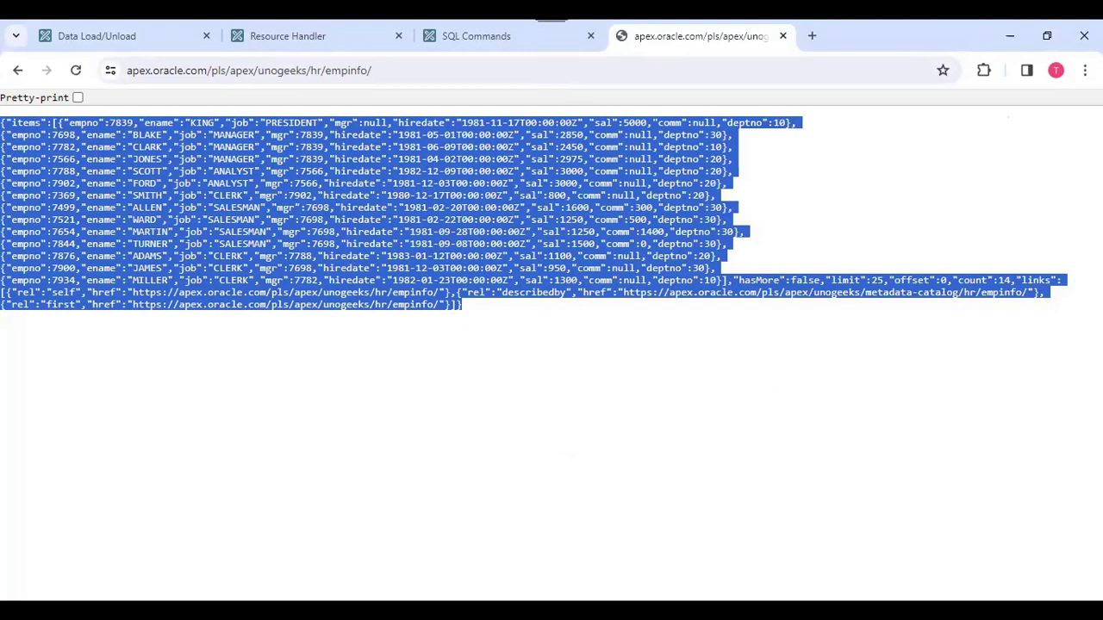
{"action": "key", "text": "alt+Tab"}
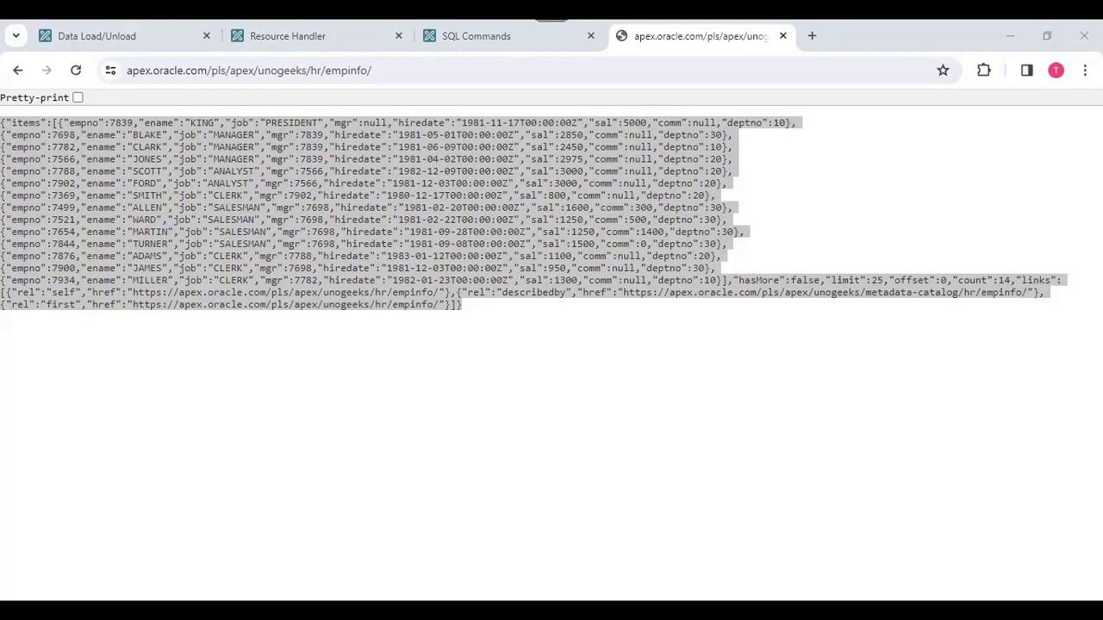
{"action": "left_click", "coordinate": [480, 38]}
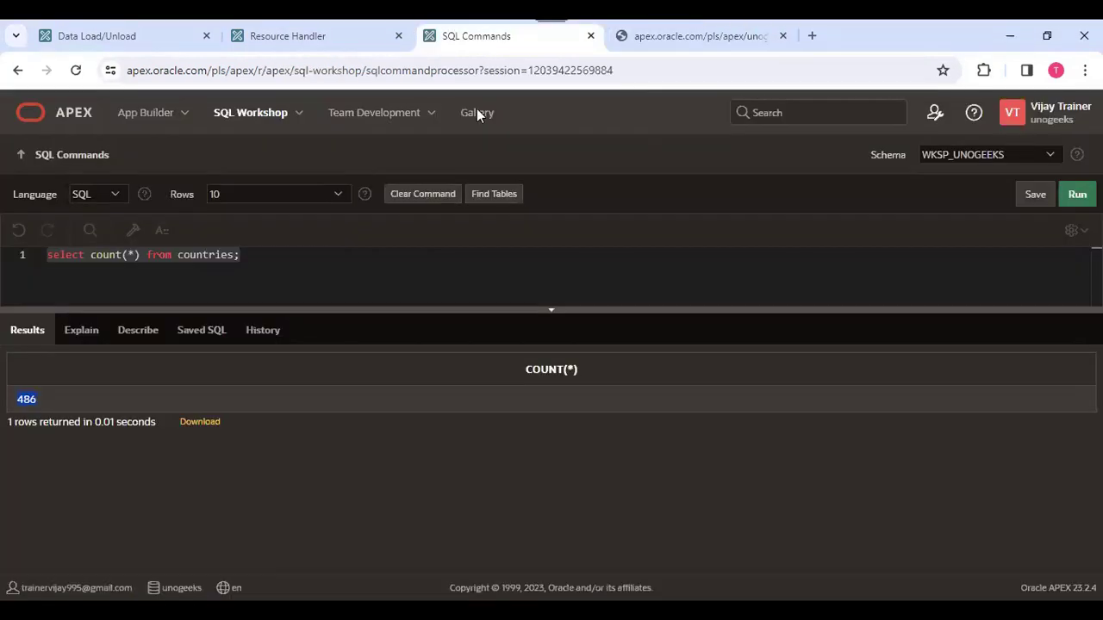
{"action": "left_click", "coordinate": [319, 31]}
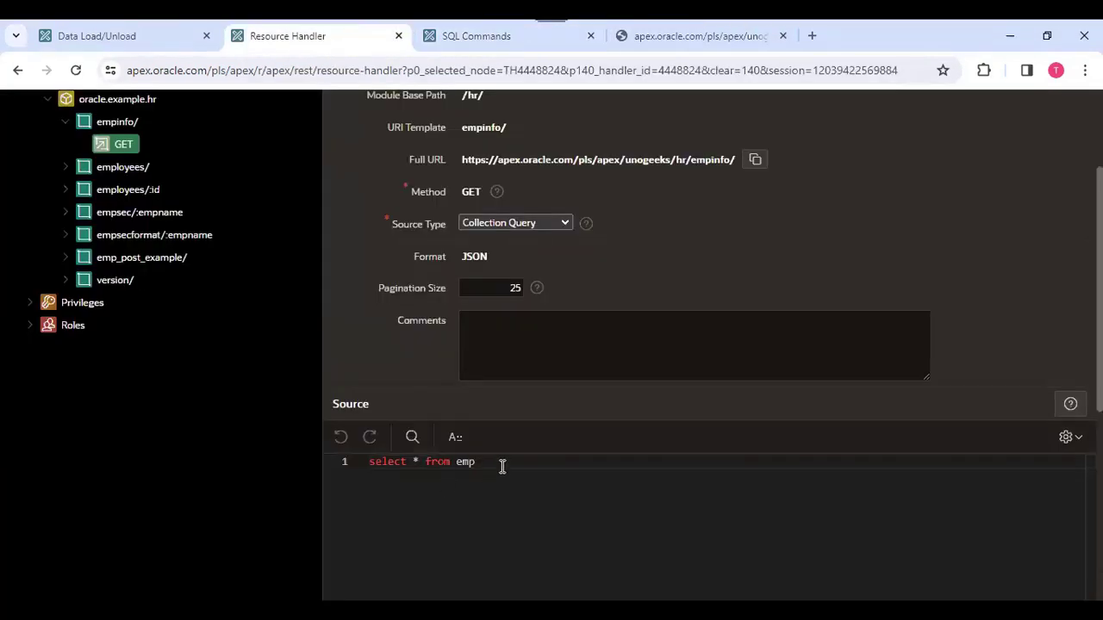
{"action": "left_click", "coordinate": [685, 36]}
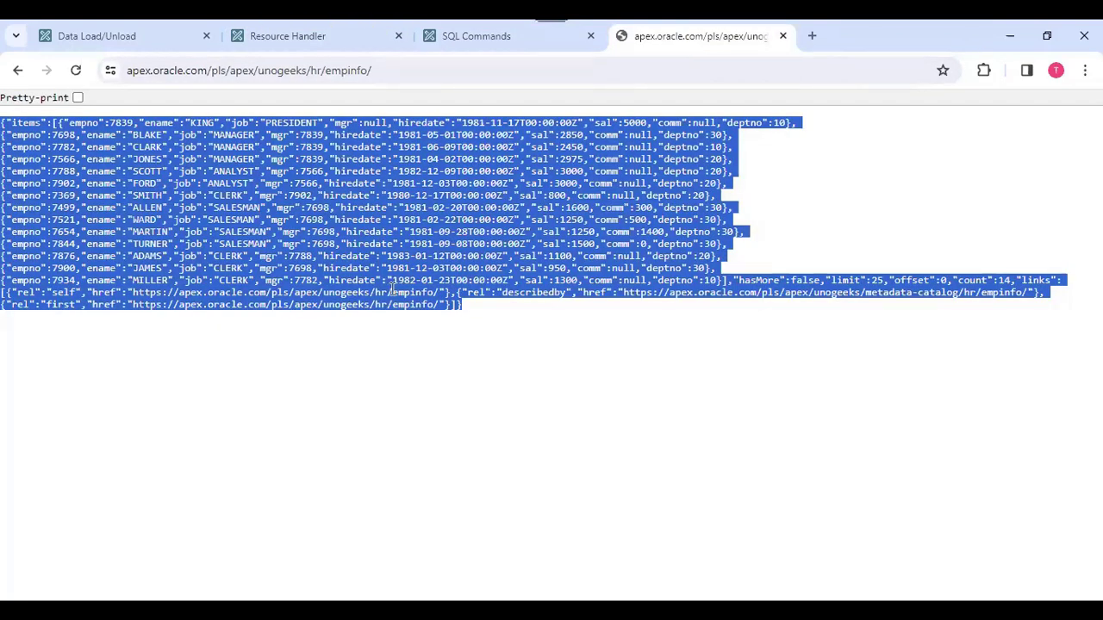
{"action": "key", "text": "alt+Tab"}
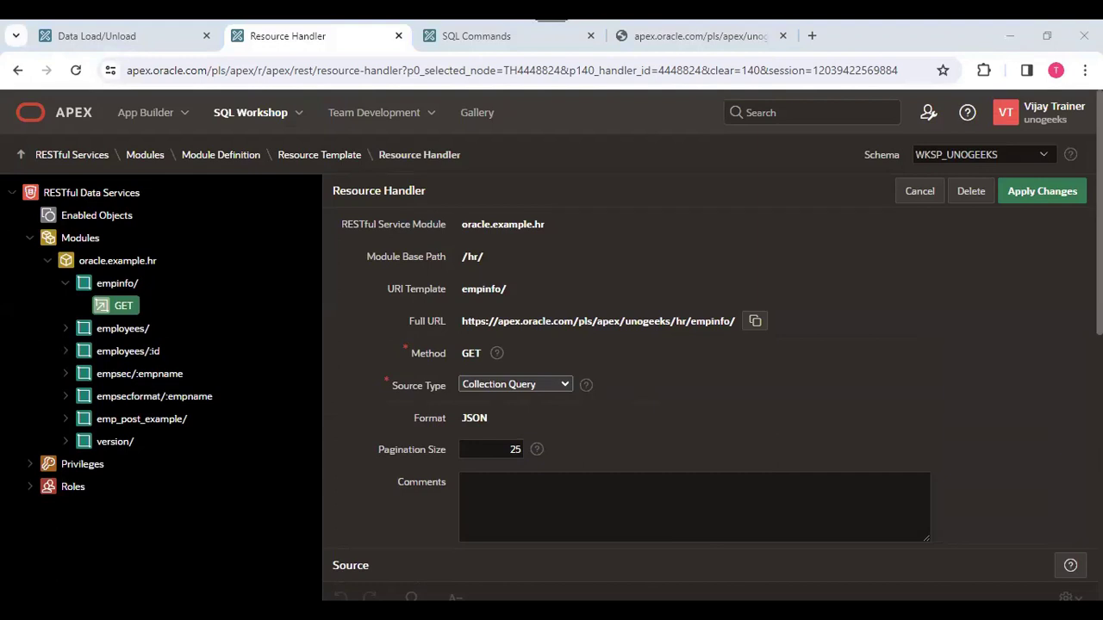
Set the pagination size of the empinfo/ GET handler to 5.
{"action": "left_click", "coordinate": [633, 424]}
{"action": "scroll", "coordinate": [633, 424], "scroll_direction": "down", "scroll_amount": 7}
{"action": "scroll", "coordinate": [492, 402], "scroll_direction": "up", "scroll_amount": 5}
{"action": "left_click", "coordinate": [464, 517]}
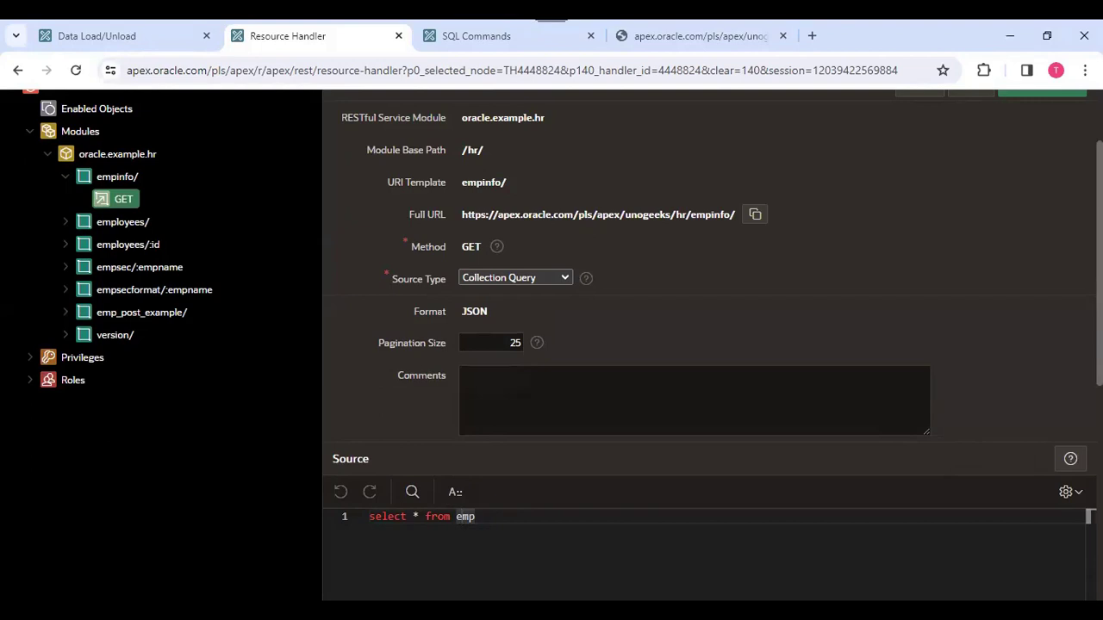
{"action": "left_click_drag", "start_coordinate": [506, 340], "coordinate": [537, 345]}
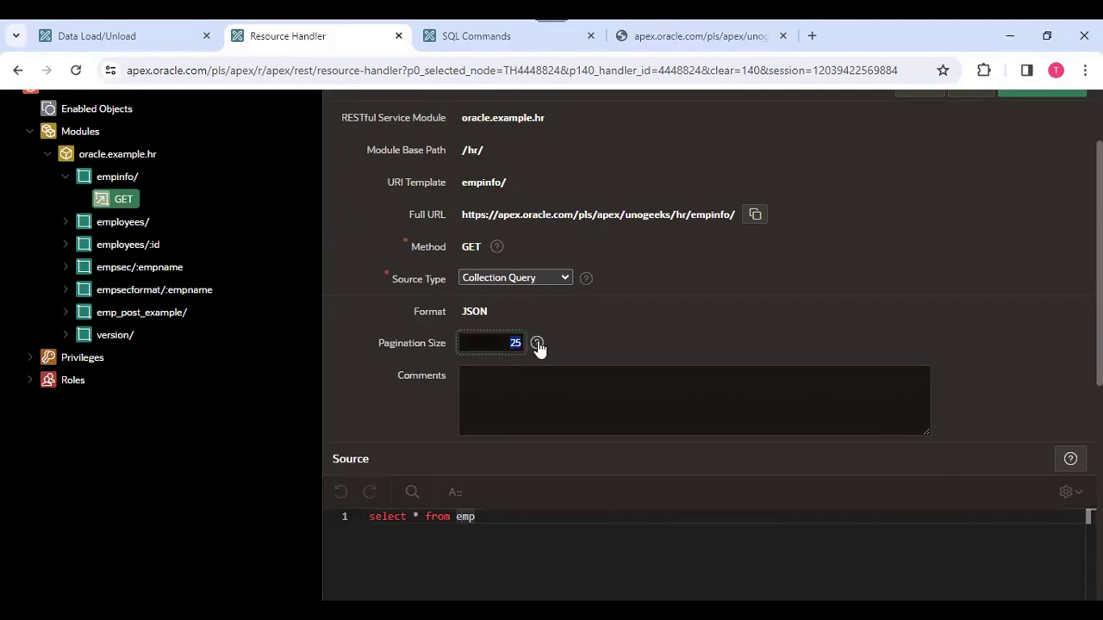
{"action": "key", "text": "BackSpace"}
{"action": "type", "text": "0"}
{"action": "left_click", "coordinate": [443, 546]}
{"action": "double_click", "coordinate": [516, 342]}
{"action": "type", "text": "5"}
{"action": "left_click", "coordinate": [656, 325]}
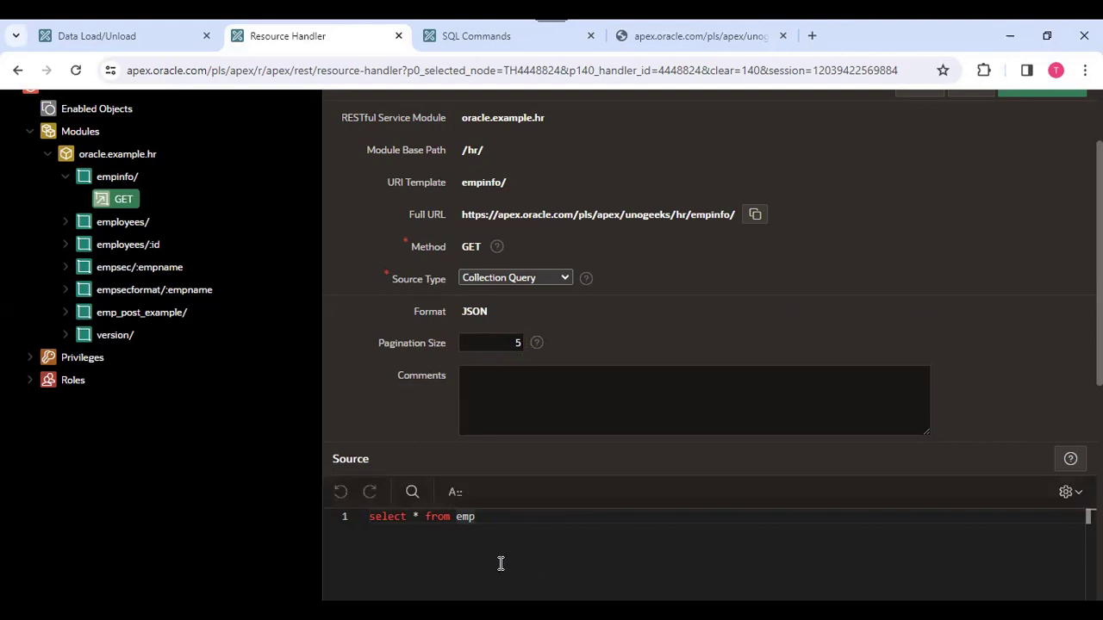
End the handler's source query with a semicolon and apply the changes.
{"action": "left_click", "coordinate": [496, 517]}
{"action": "type", "text": ";"}
{"action": "scroll", "coordinate": [922, 329], "scroll_direction": "up", "scroll_amount": 2}
{"action": "left_click", "coordinate": [1051, 191]}
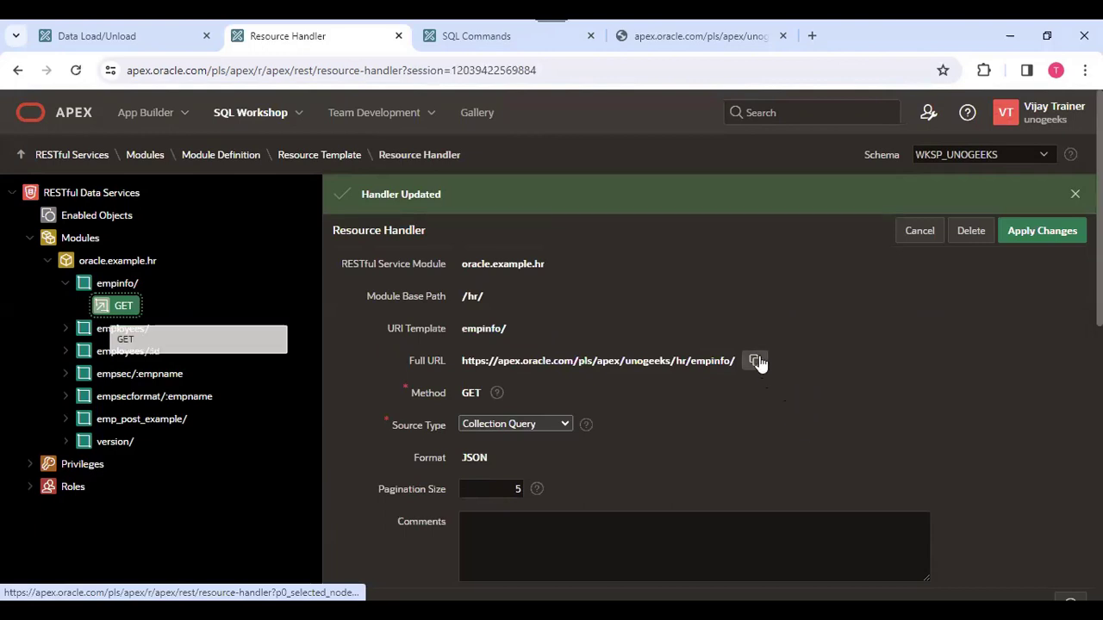
Copy the updated handler's full URL and load it again in the browser tab holding the JSON response.
{"action": "left_click", "coordinate": [756, 361]}
{"action": "left_click", "coordinate": [672, 44]}
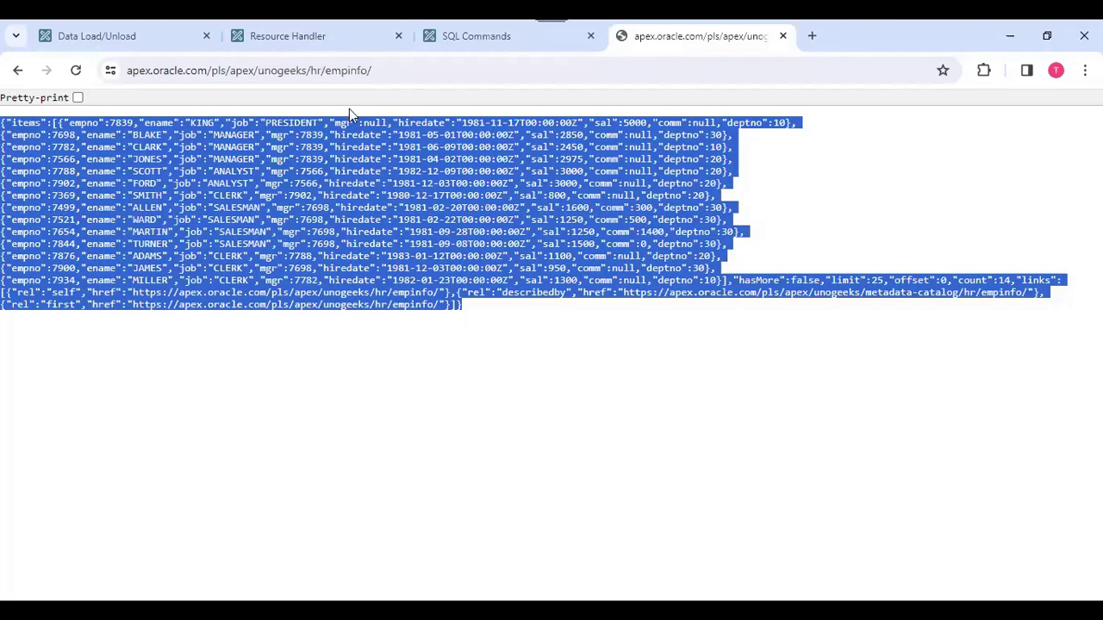
{"action": "left_click", "coordinate": [375, 73]}
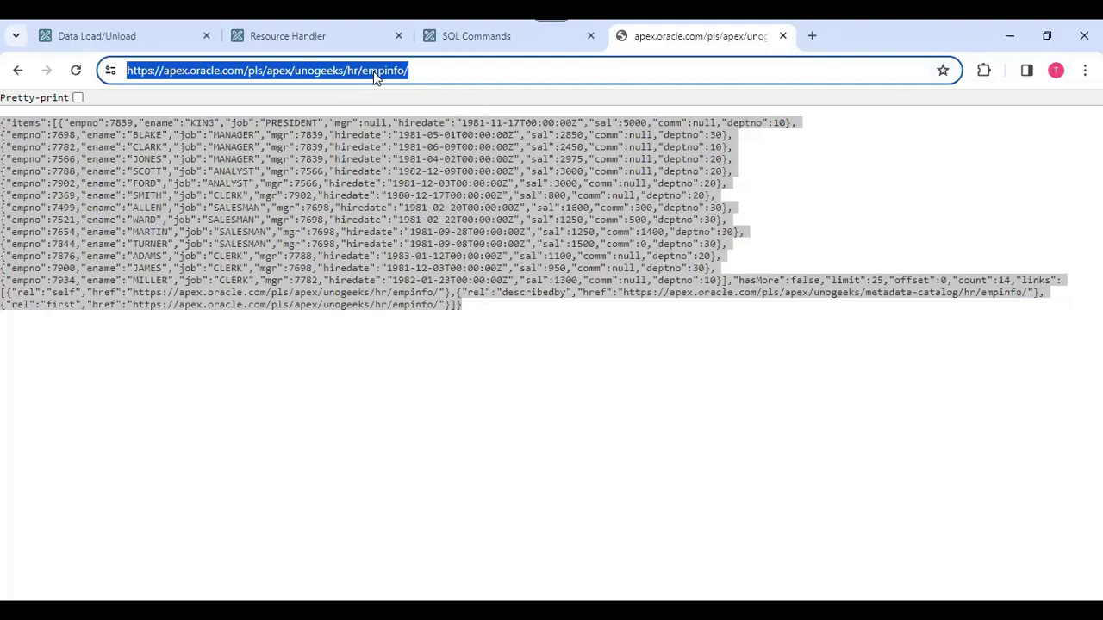
{"action": "key", "text": "ctrl+v"}
{"action": "key", "text": "Return"}
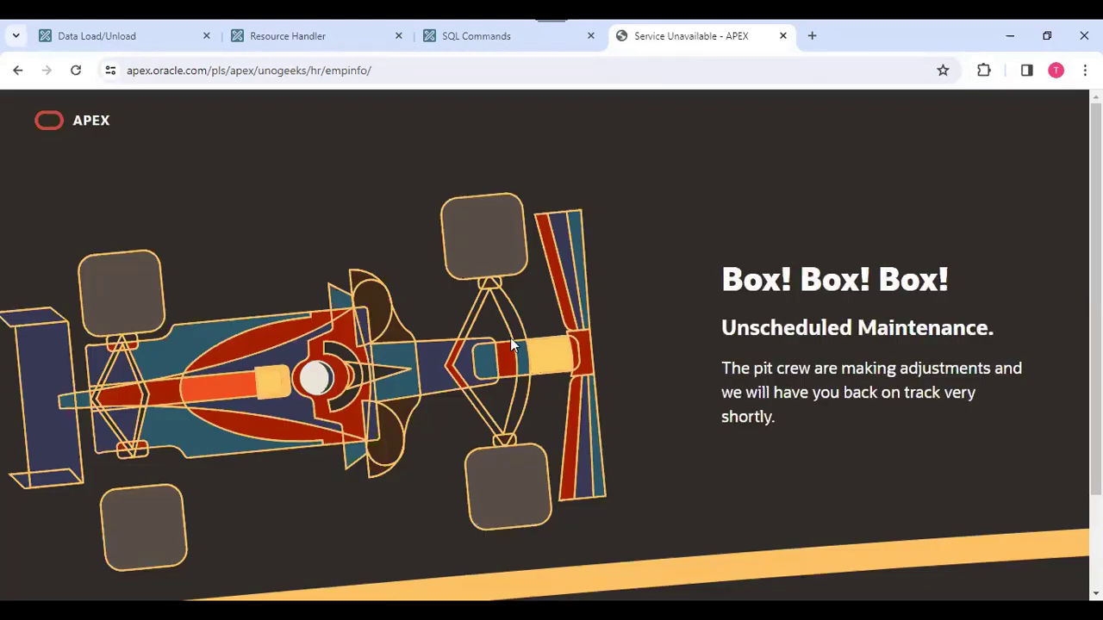
Remove the trailing semicolon from the empinfo/ GET handler's source query and apply the changes.
{"action": "scroll", "coordinate": [430, 308], "scroll_direction": "down", "scroll_amount": 3}
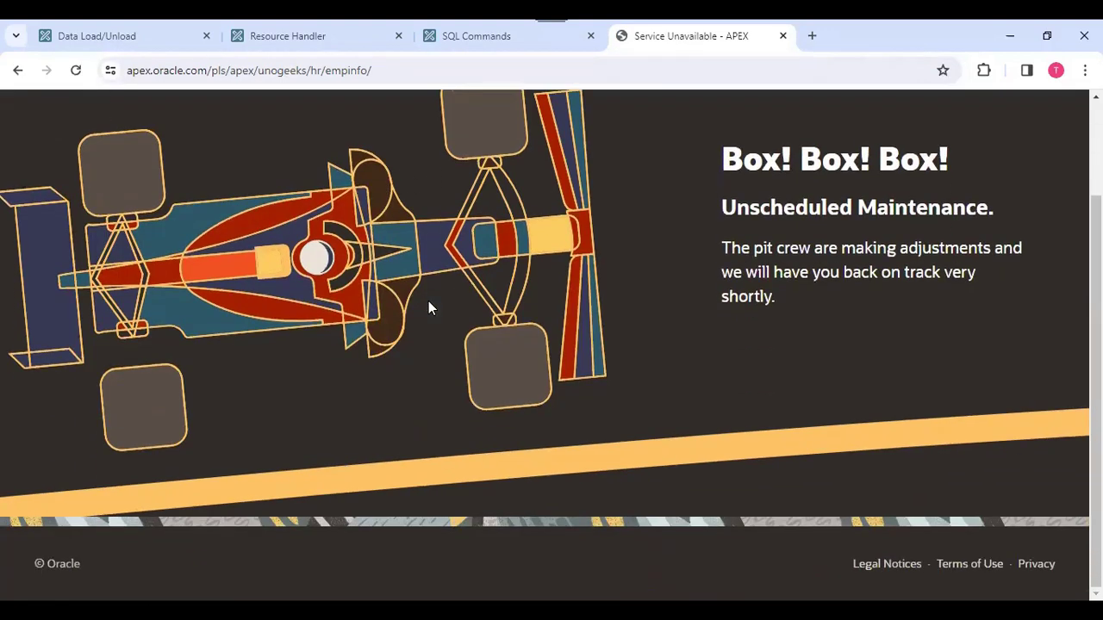
{"action": "left_click", "coordinate": [482, 48]}
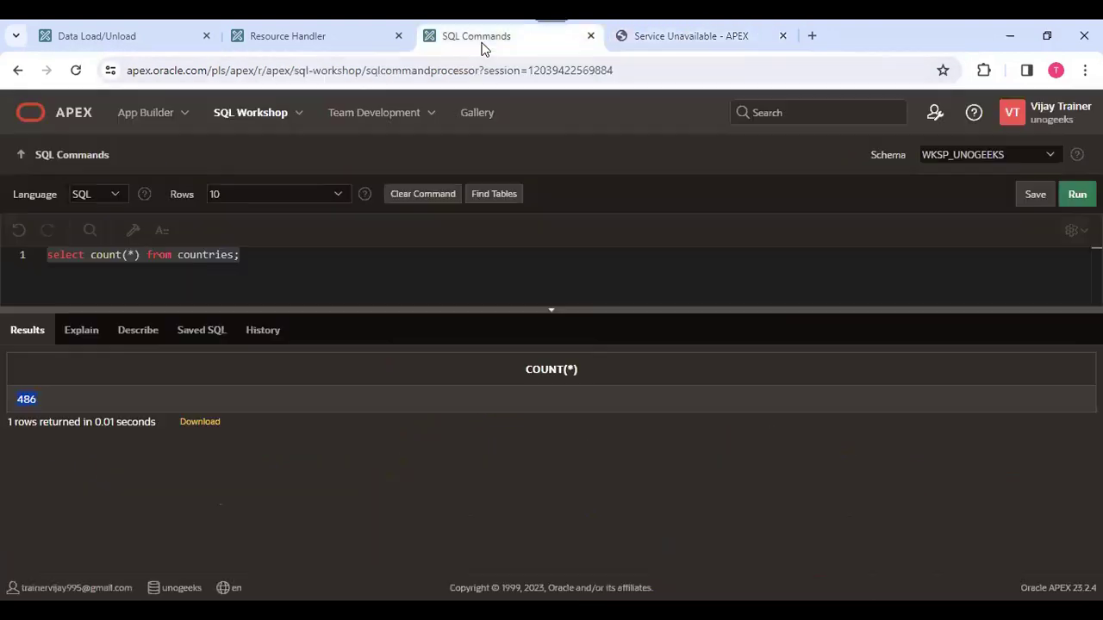
{"action": "left_click", "coordinate": [323, 39]}
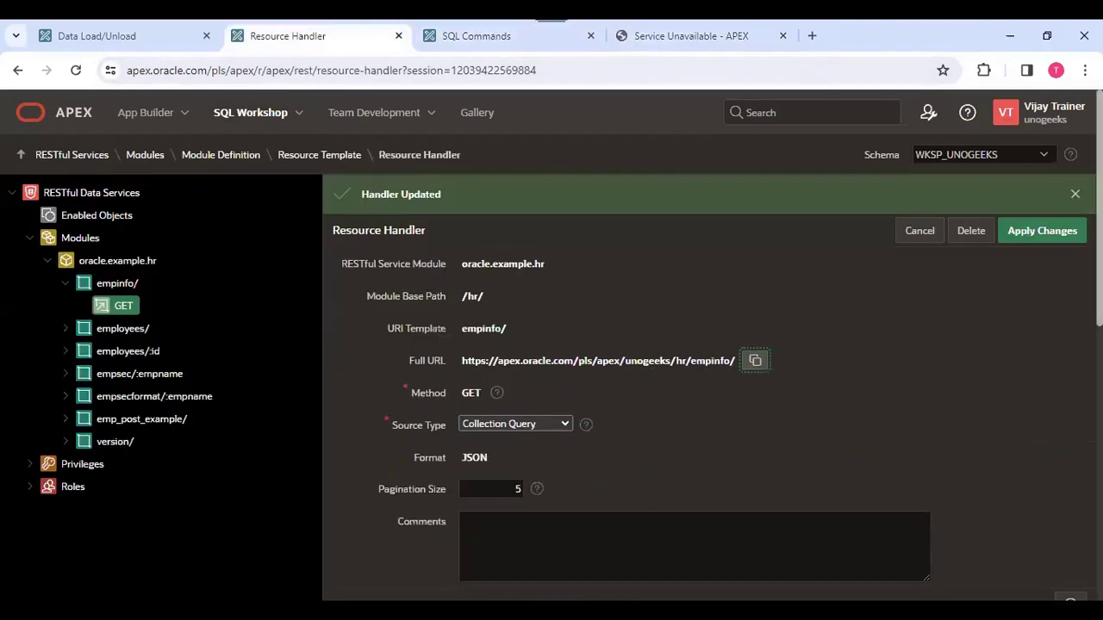
{"action": "scroll", "coordinate": [485, 325], "scroll_direction": "down", "scroll_amount": 2}
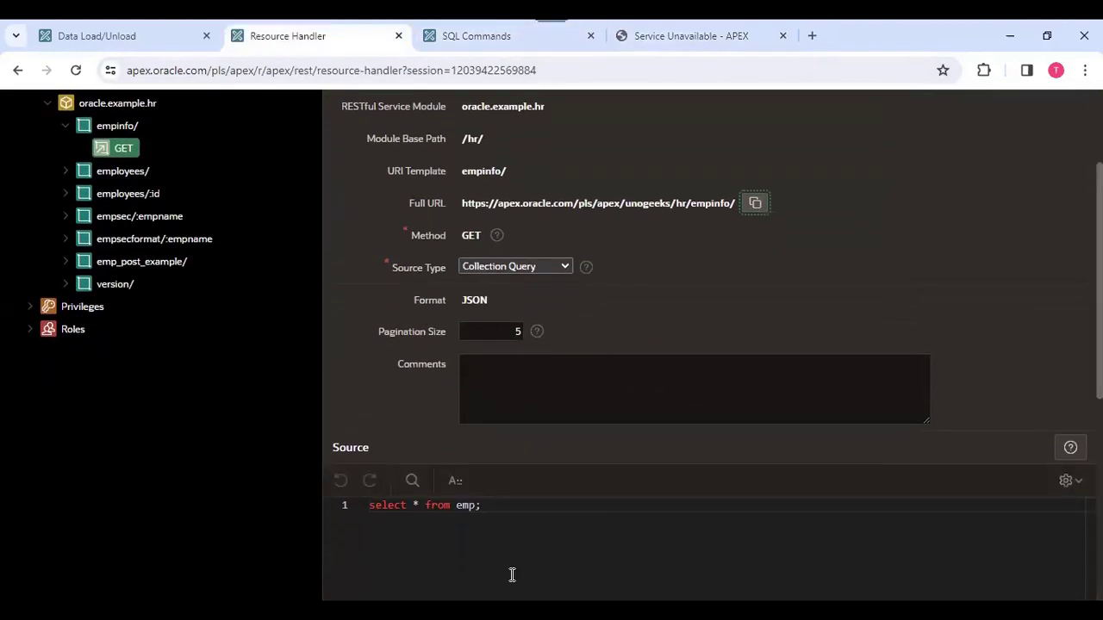
{"action": "left_click", "coordinate": [502, 510]}
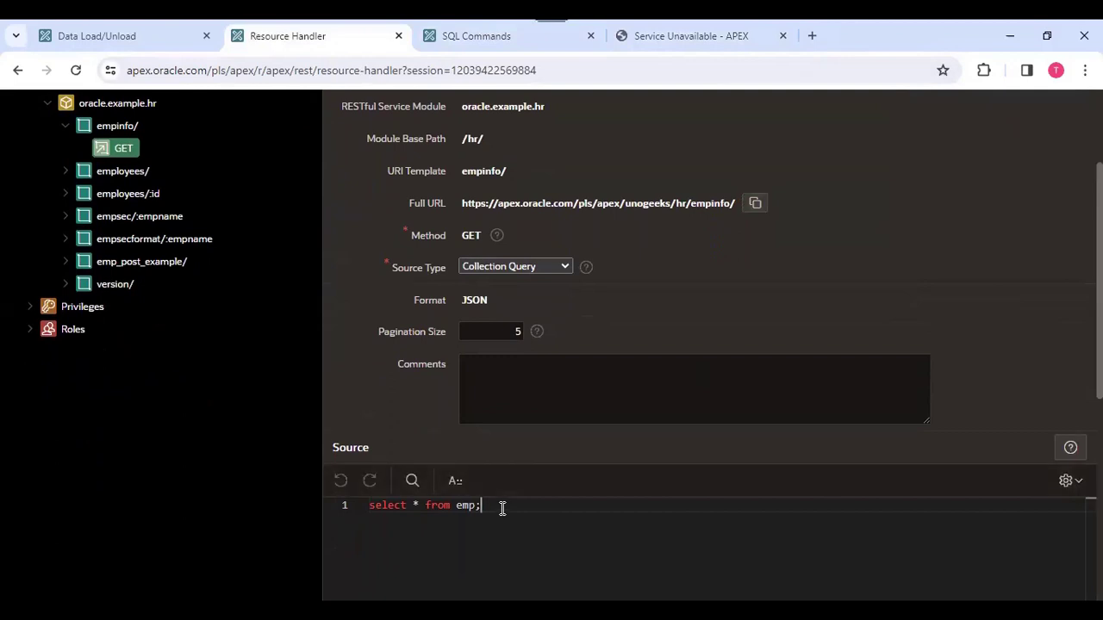
{"action": "key", "text": "BackSpace"}
{"action": "left_click", "coordinate": [1034, 239]}
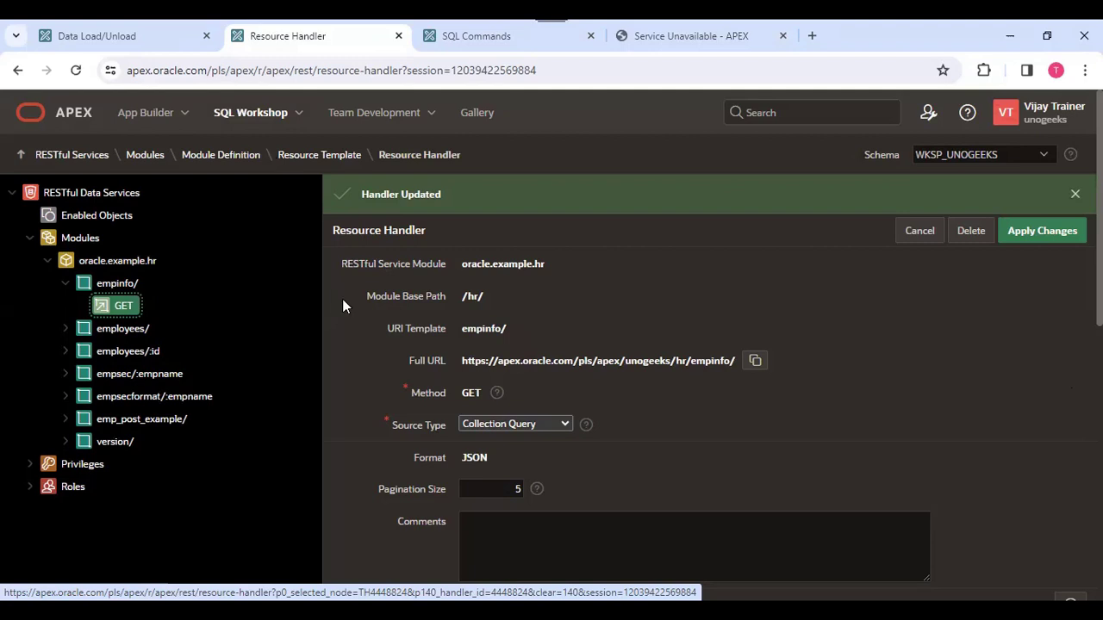
Expand the privileges in the RESTful Data Services tree.
{"action": "left_click", "coordinate": [145, 156]}
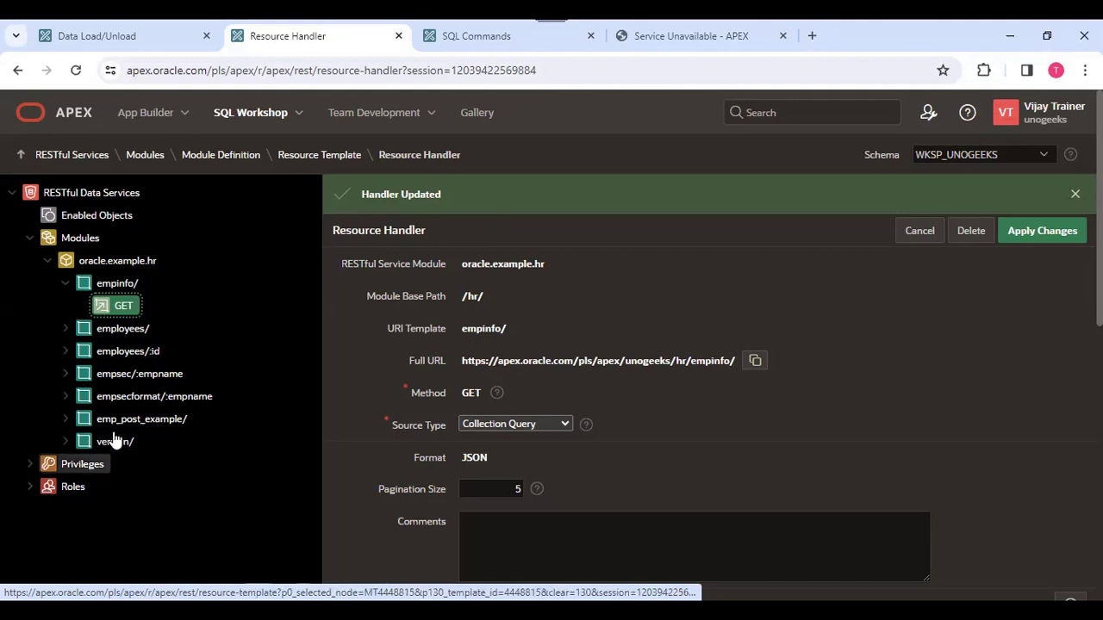
{"action": "left_click", "coordinate": [29, 465]}
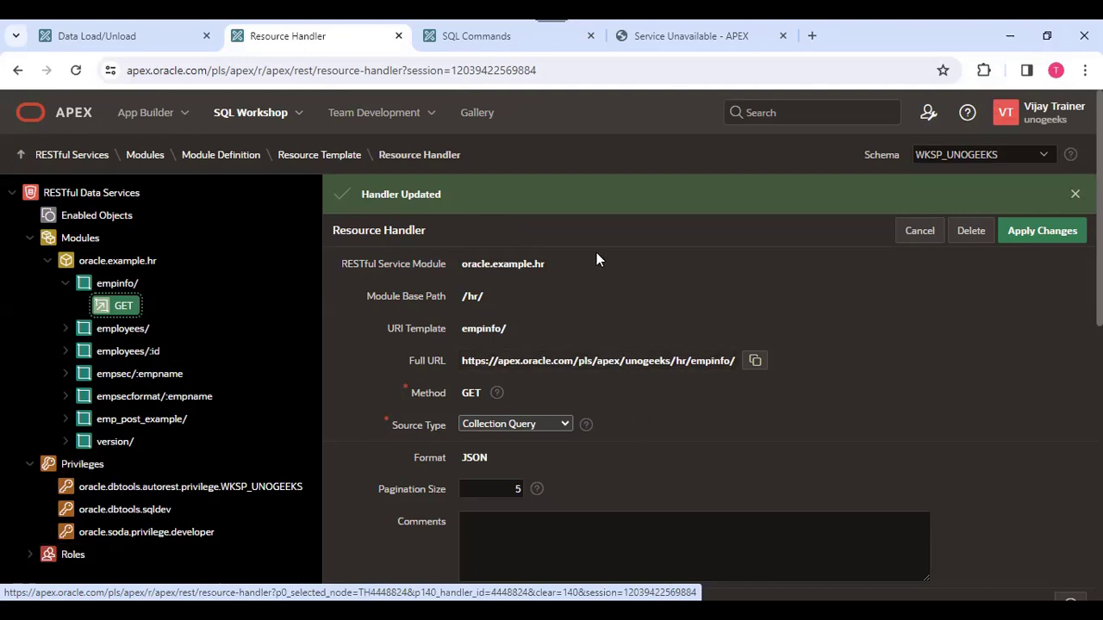
Load the empinfo/ service URL again in the browser tab showing the unavailable page.
{"action": "left_click", "coordinate": [676, 34]}
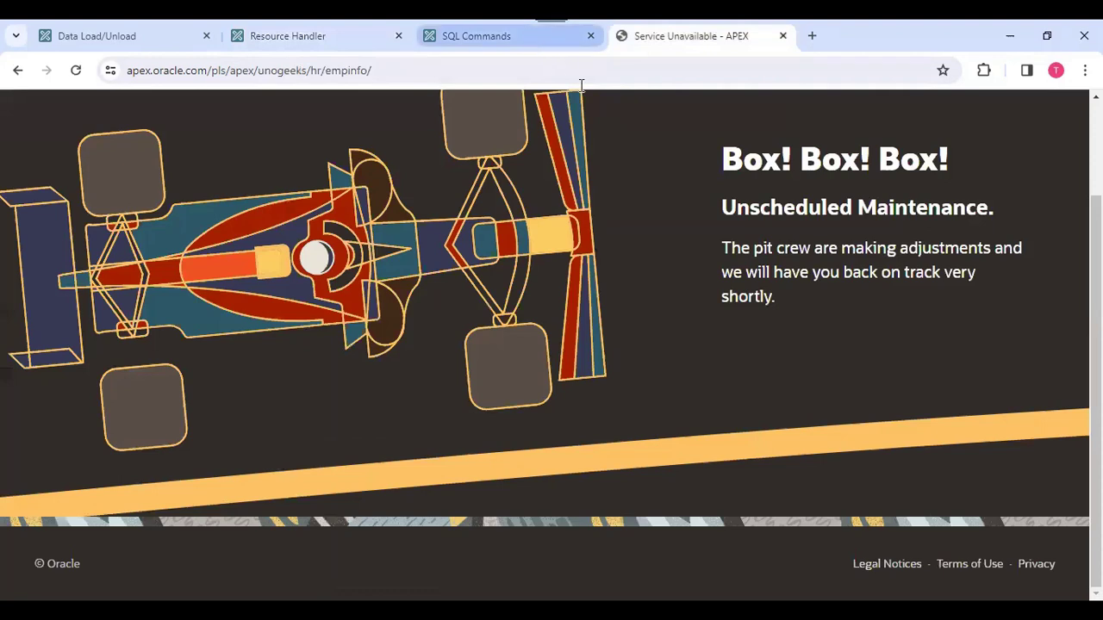
{"action": "left_click", "coordinate": [414, 69]}
{"action": "left_click", "coordinate": [412, 70]}
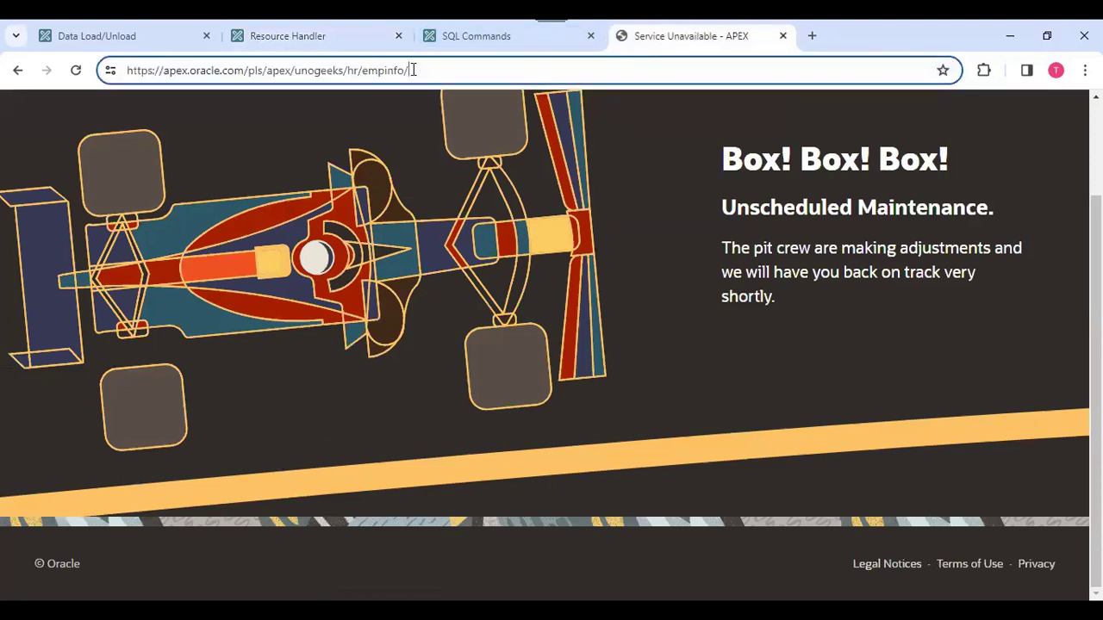
{"action": "key", "text": "Return"}
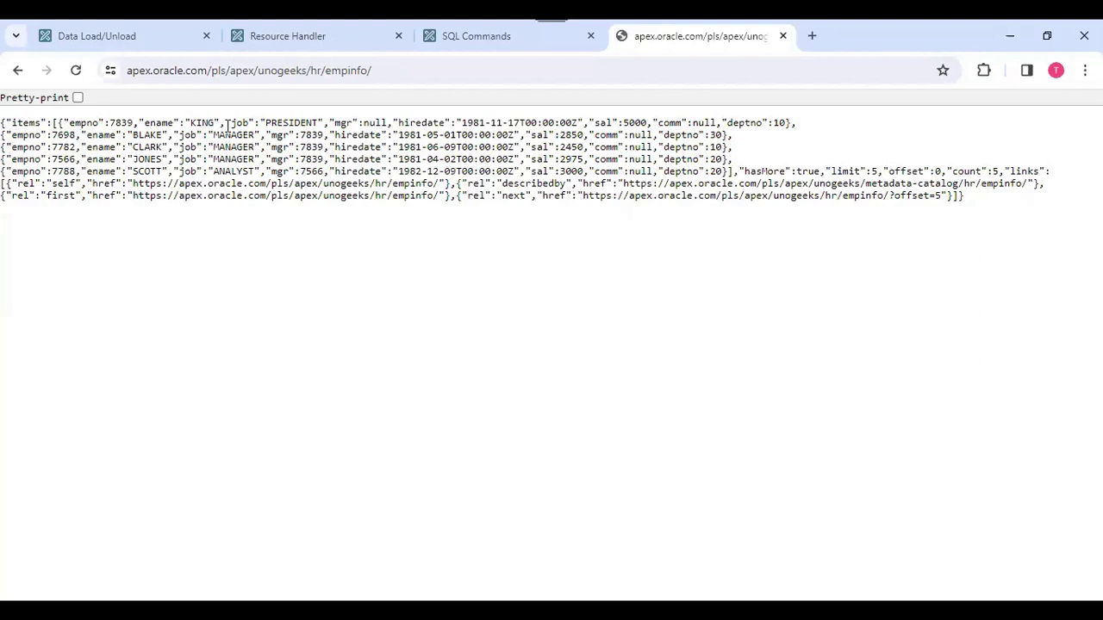
Export all RESTful services of the schema, with Include Enable Schema and Include Privileges on, and open the downloaded SQL script.
{"action": "left_click", "coordinate": [302, 36]}
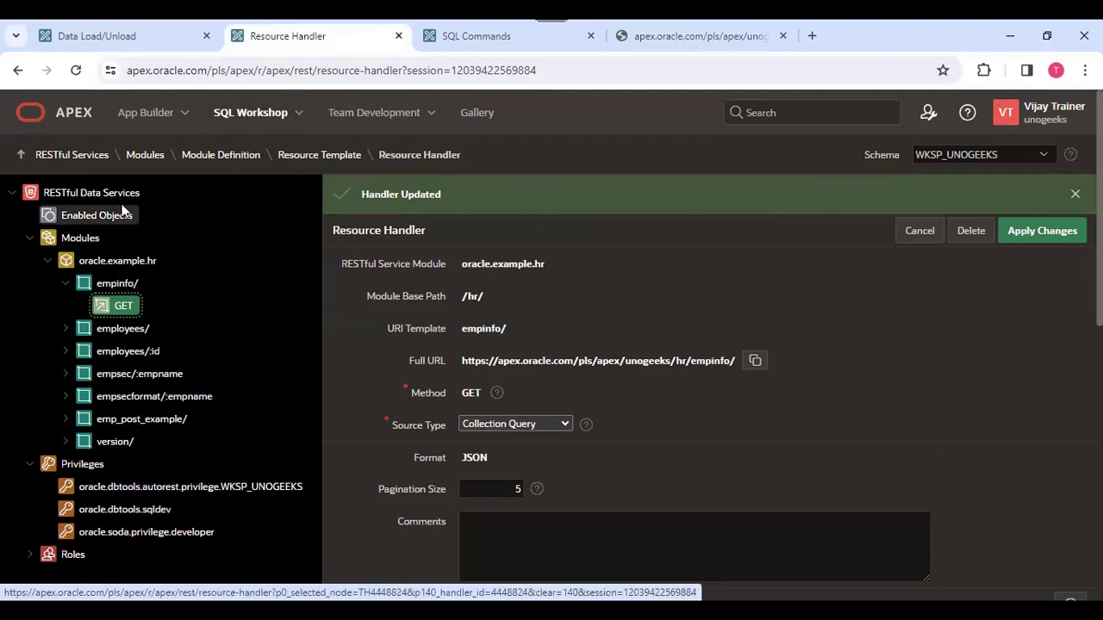
{"action": "left_click", "coordinate": [69, 156]}
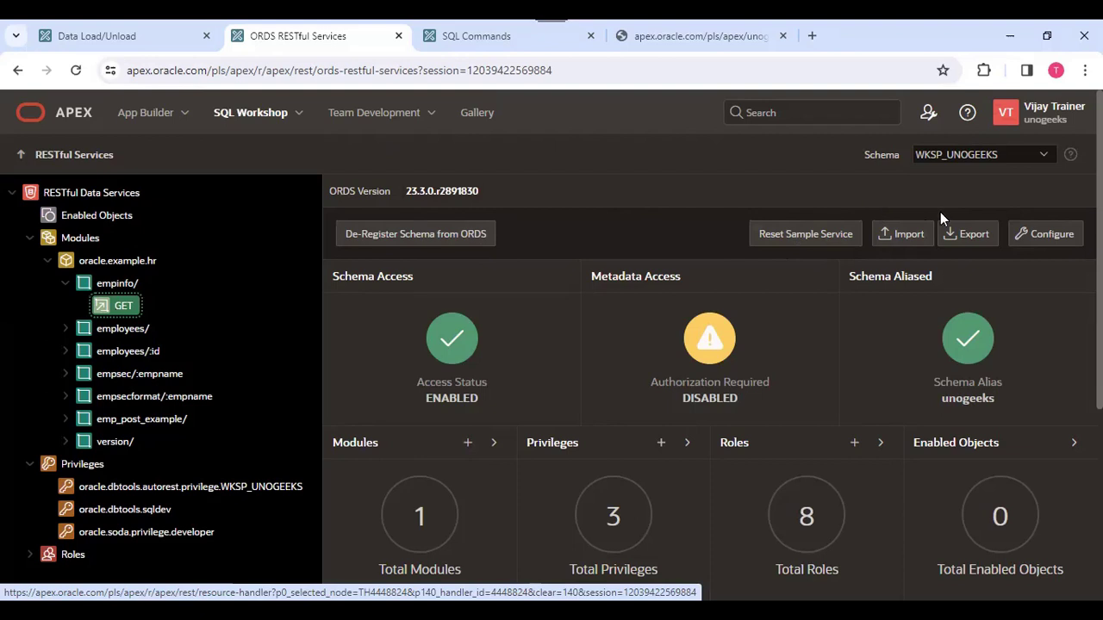
{"action": "left_click", "coordinate": [972, 238]}
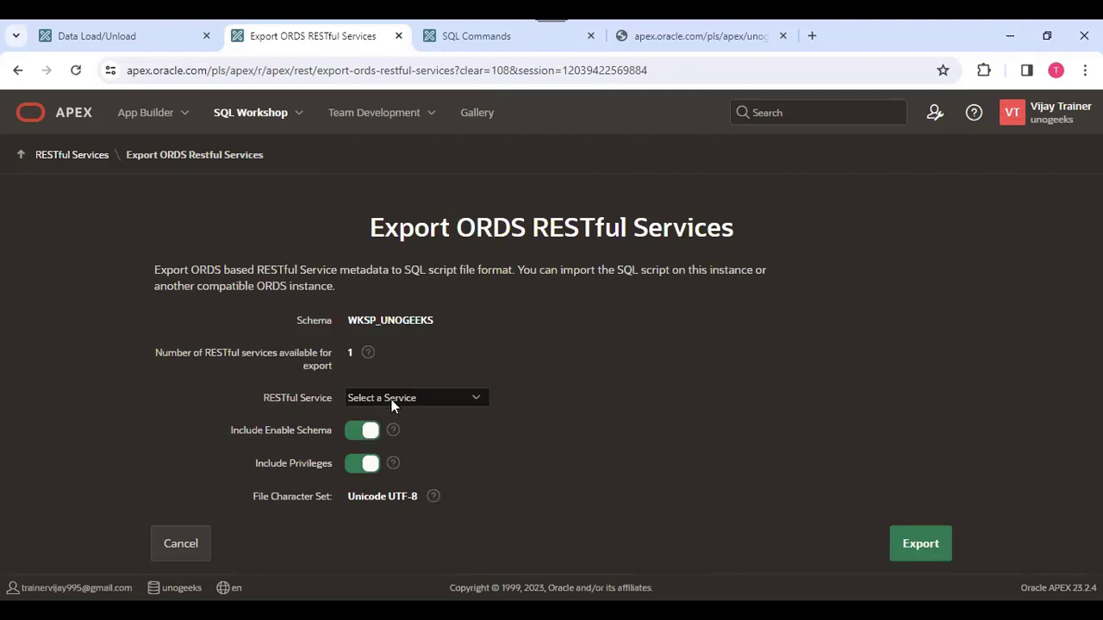
{"action": "left_click", "coordinate": [392, 399]}
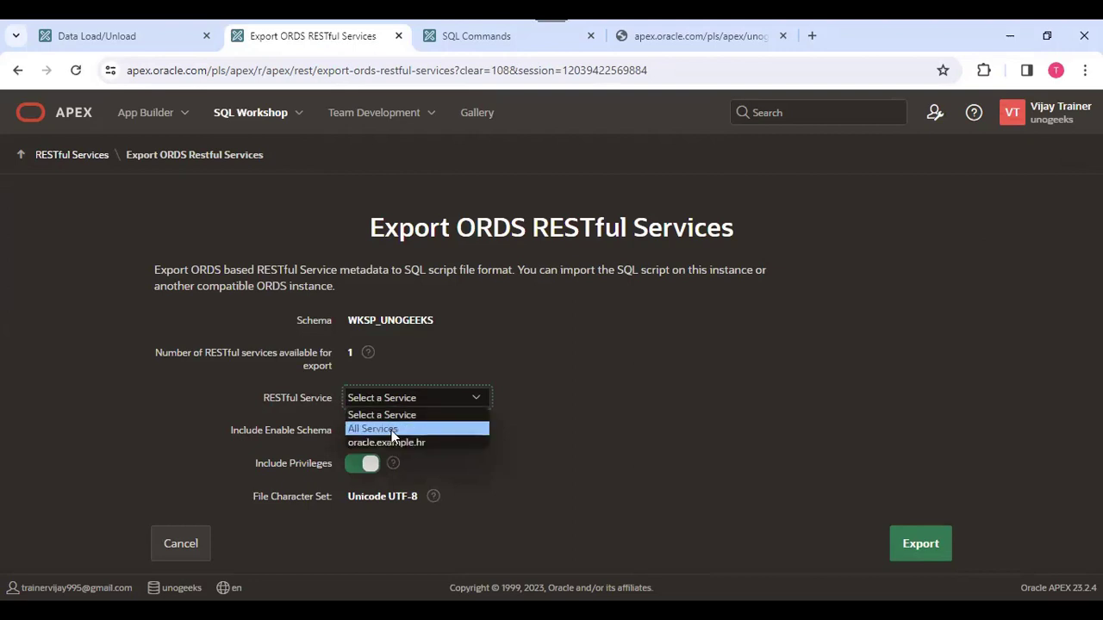
{"action": "left_click", "coordinate": [391, 429]}
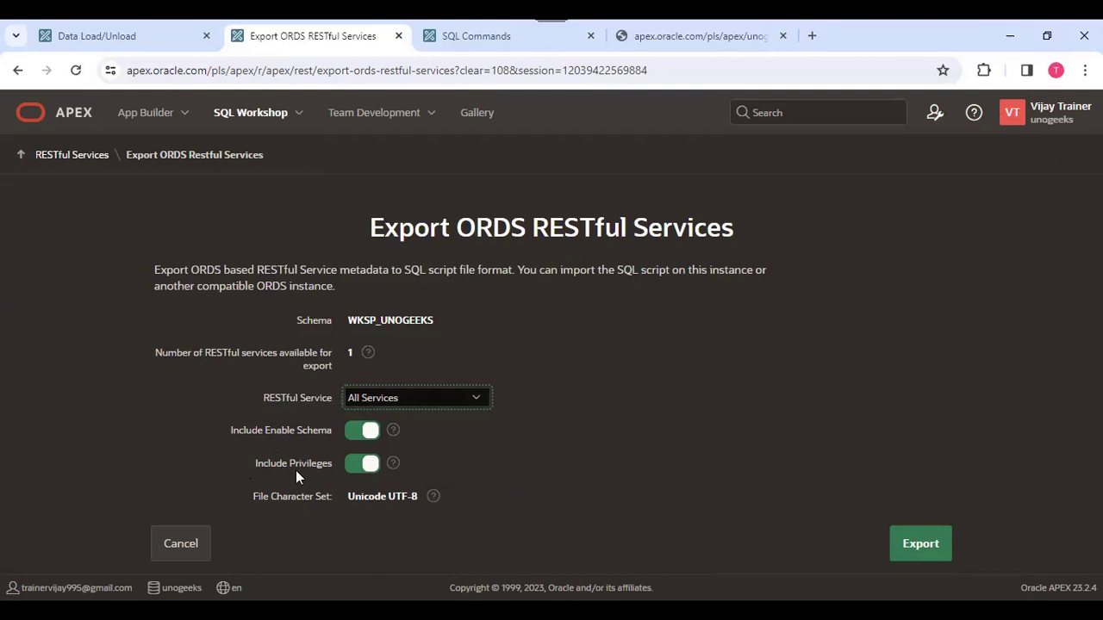
{"action": "left_click", "coordinate": [142, 31]}
{"action": "left_click", "coordinate": [227, 41]}
{"action": "left_click", "coordinate": [933, 554]}
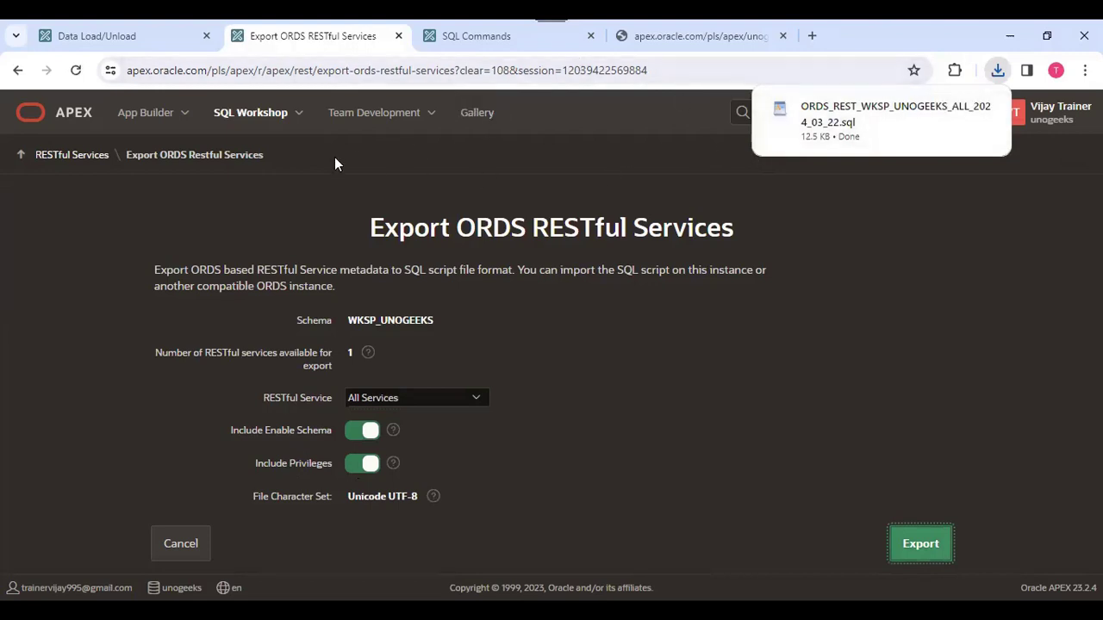
{"action": "mouse_move", "coordinate": [834, 122]}
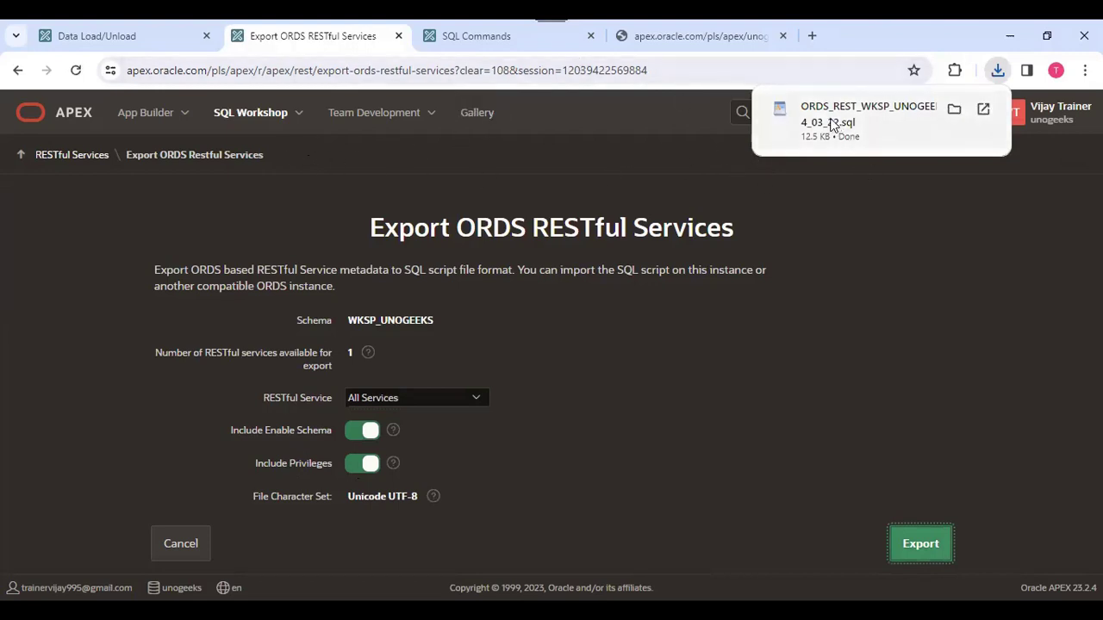
{"action": "left_click", "coordinate": [877, 131]}
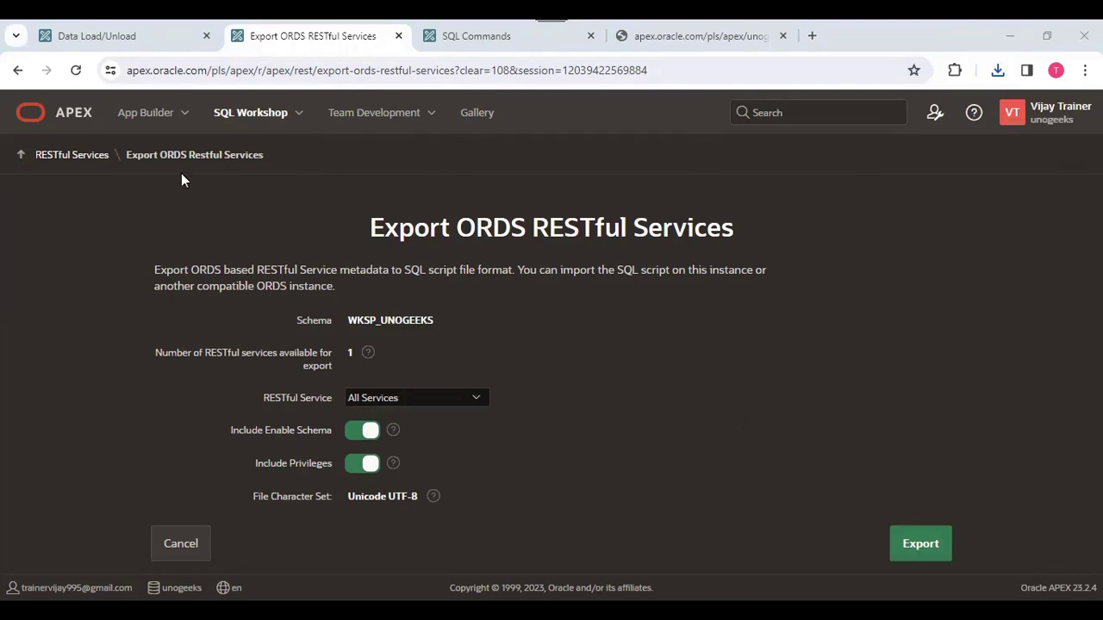
{"action": "left_click", "coordinate": [144, 120]}
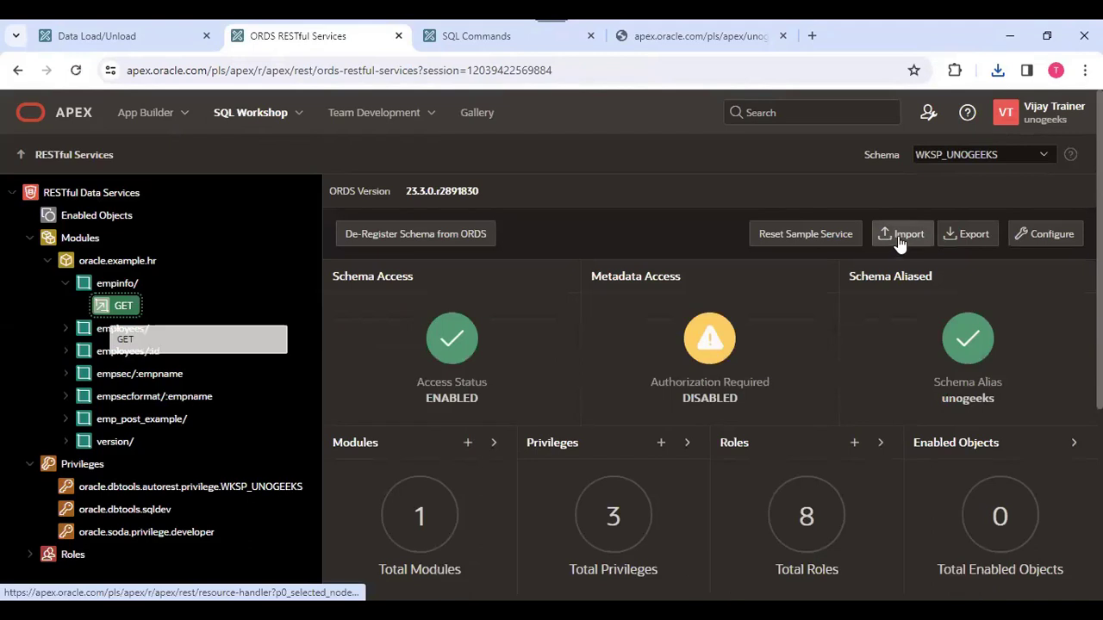
{"action": "left_click", "coordinate": [899, 237]}
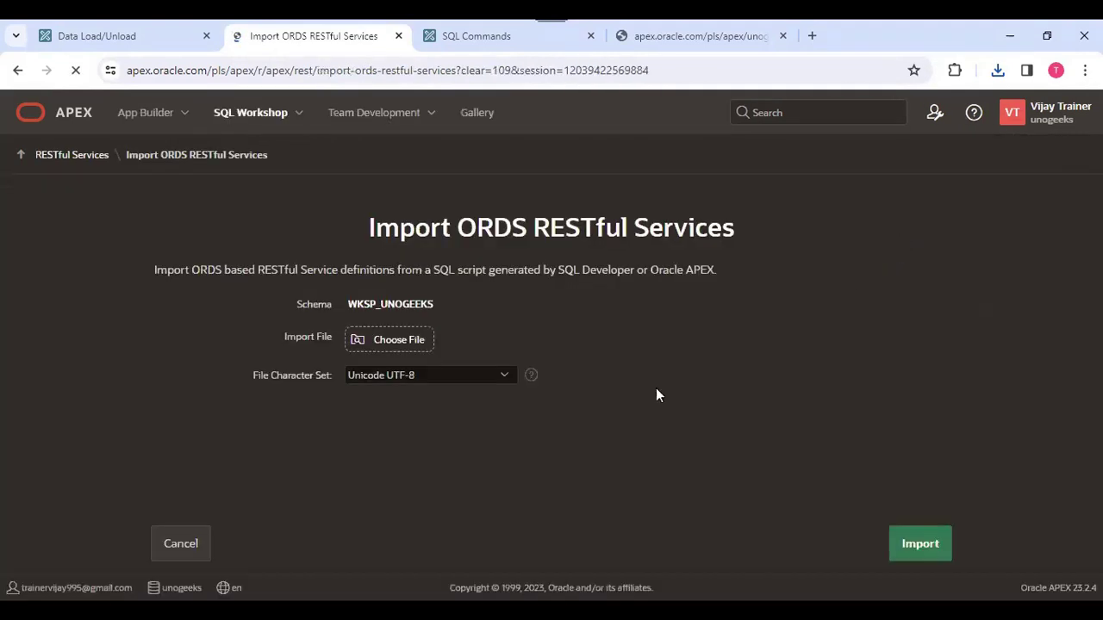
{"action": "left_click", "coordinate": [205, 544]}
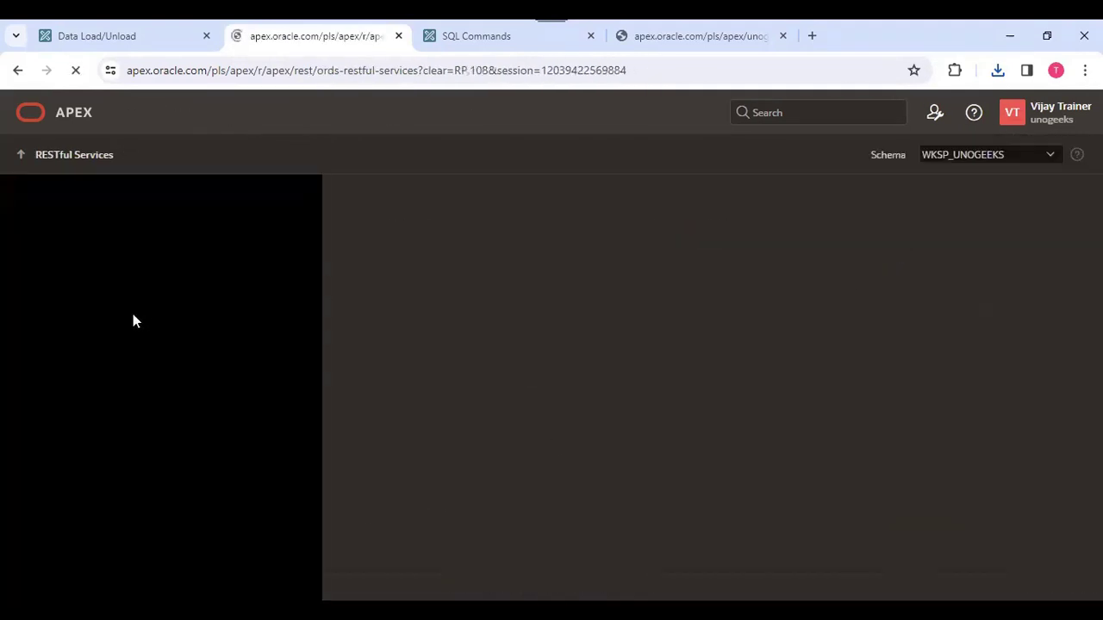
Delete the oracle.example.hr module and confirm the deletion.
{"action": "left_click", "coordinate": [120, 265]}
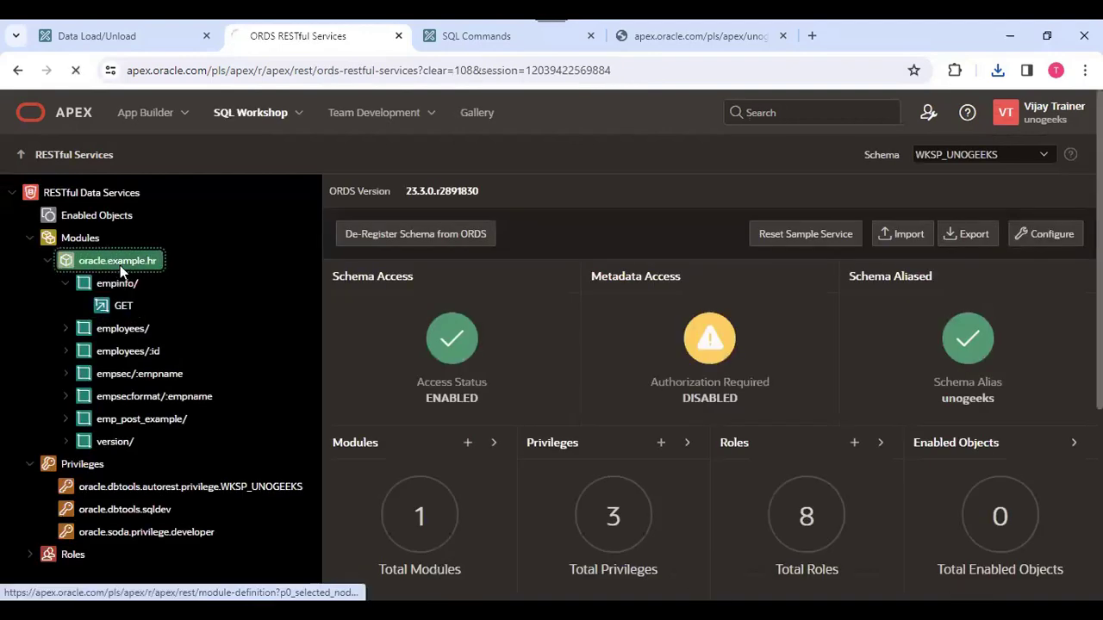
{"action": "right_click", "coordinate": [122, 263]}
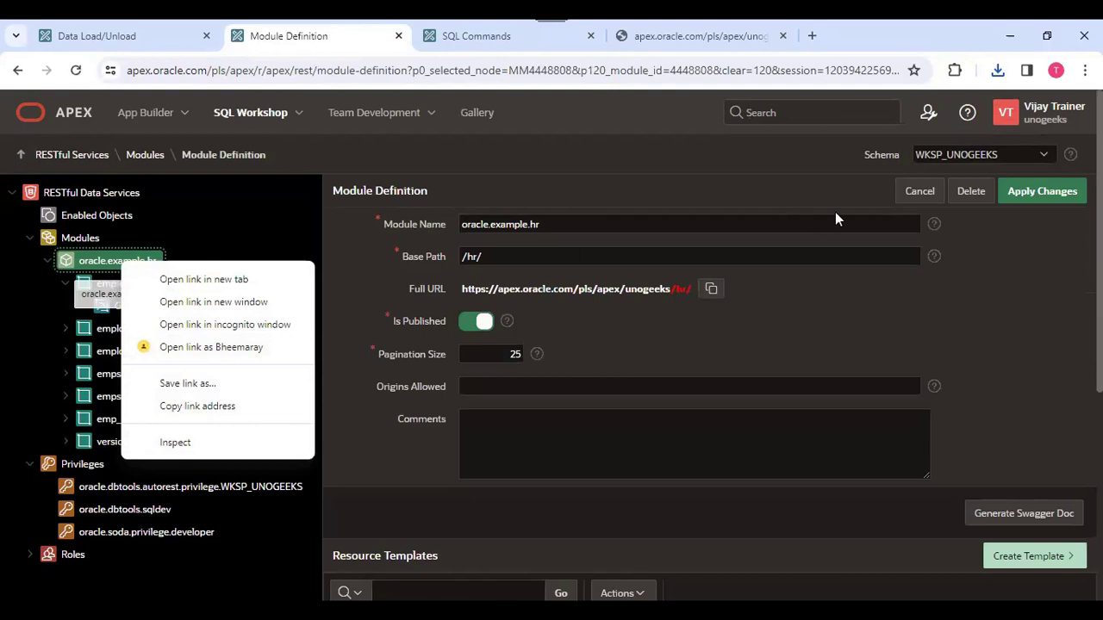
{"action": "left_click", "coordinate": [972, 195]}
{"action": "left_click", "coordinate": [648, 388]}
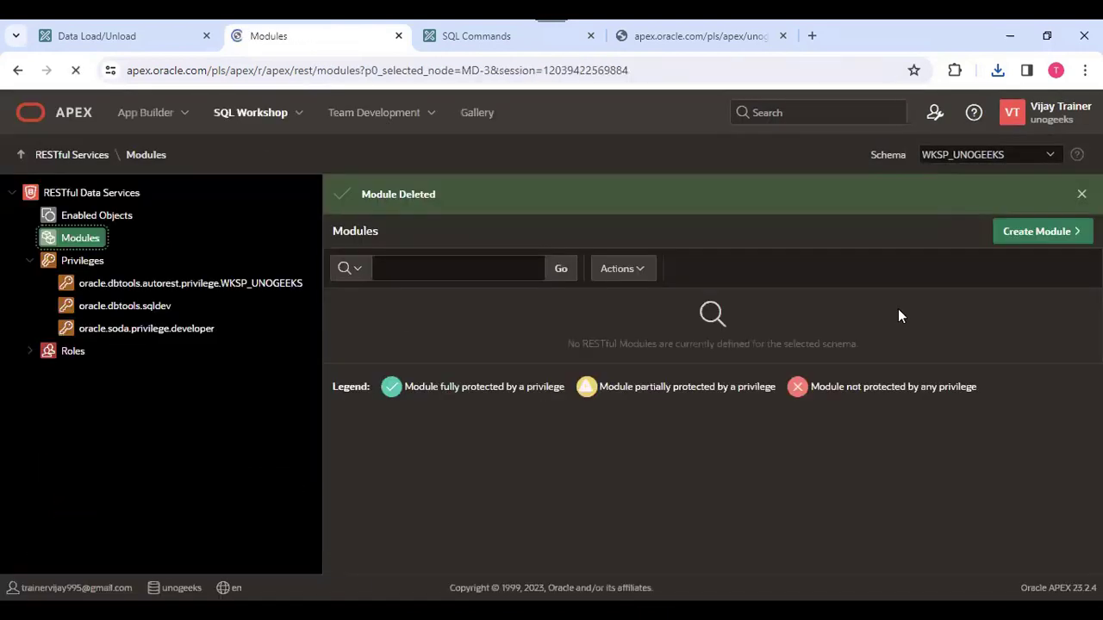
Import the RESTful services from ORDS_REST_WKSP_UNOGEEKS_ALL_2024_03_22.sql in Downloads, using the Unicode UTF-8 character set.
{"action": "left_click", "coordinate": [104, 196]}
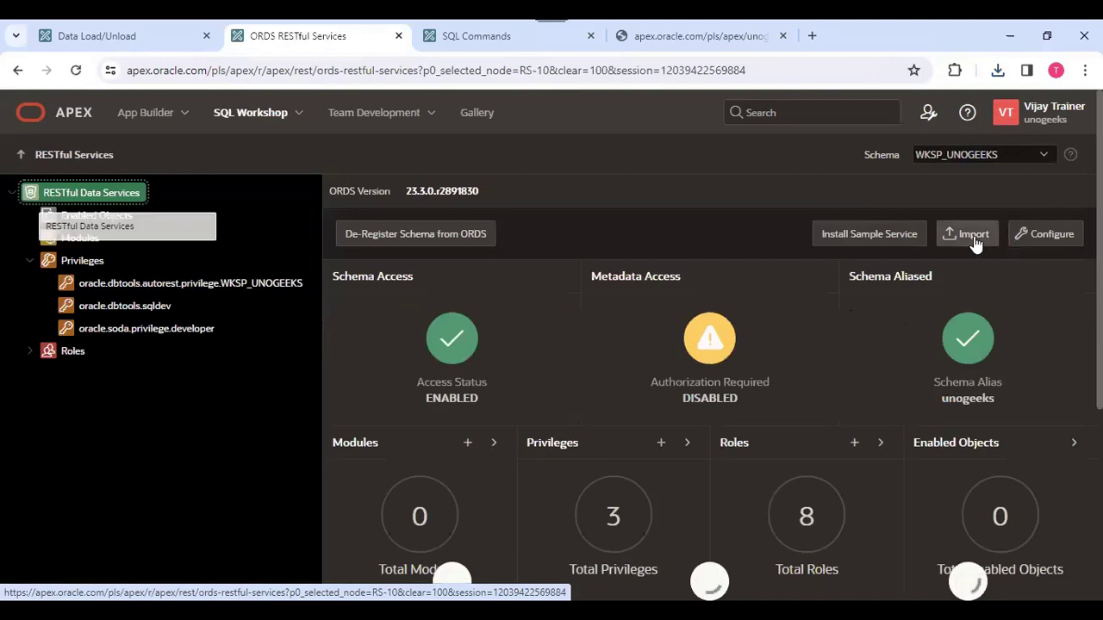
{"action": "left_click", "coordinate": [974, 242]}
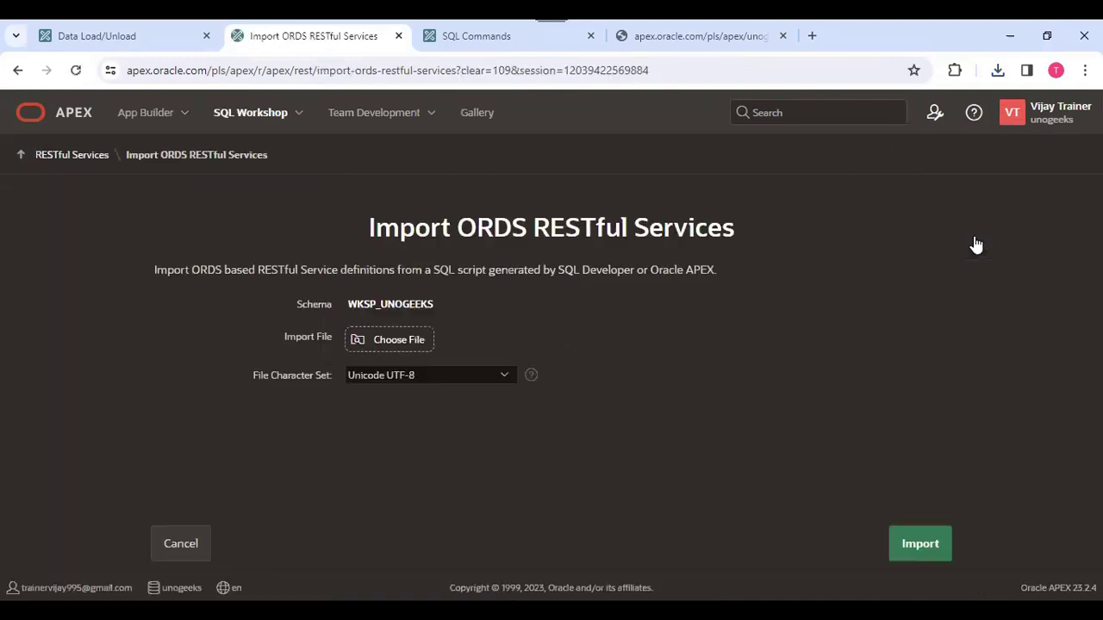
{"action": "left_click", "coordinate": [396, 339]}
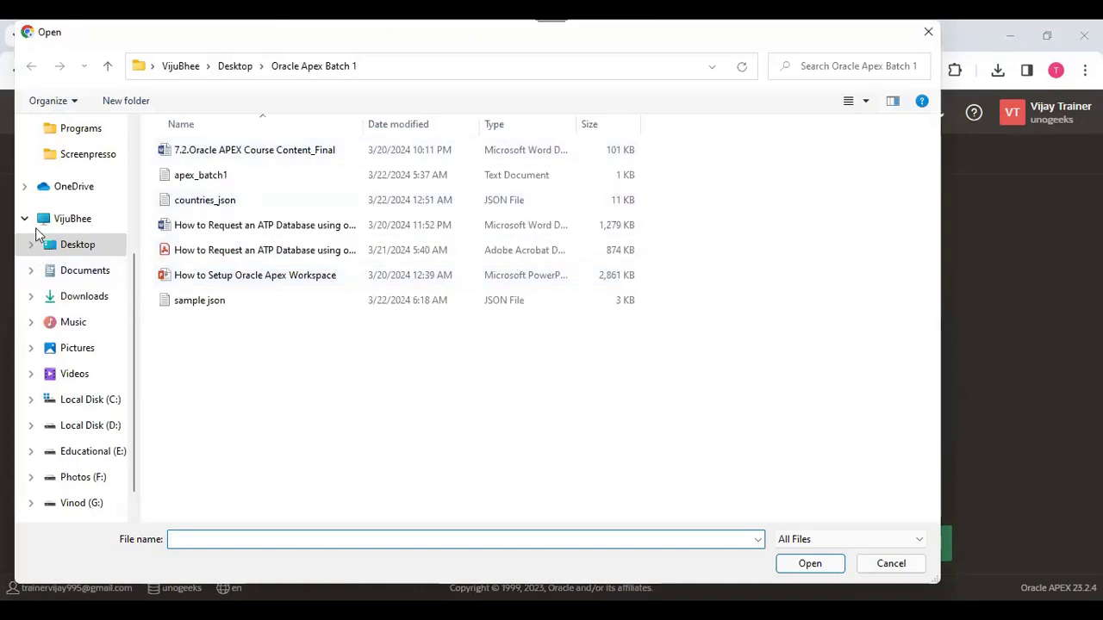
{"action": "left_click", "coordinate": [82, 298]}
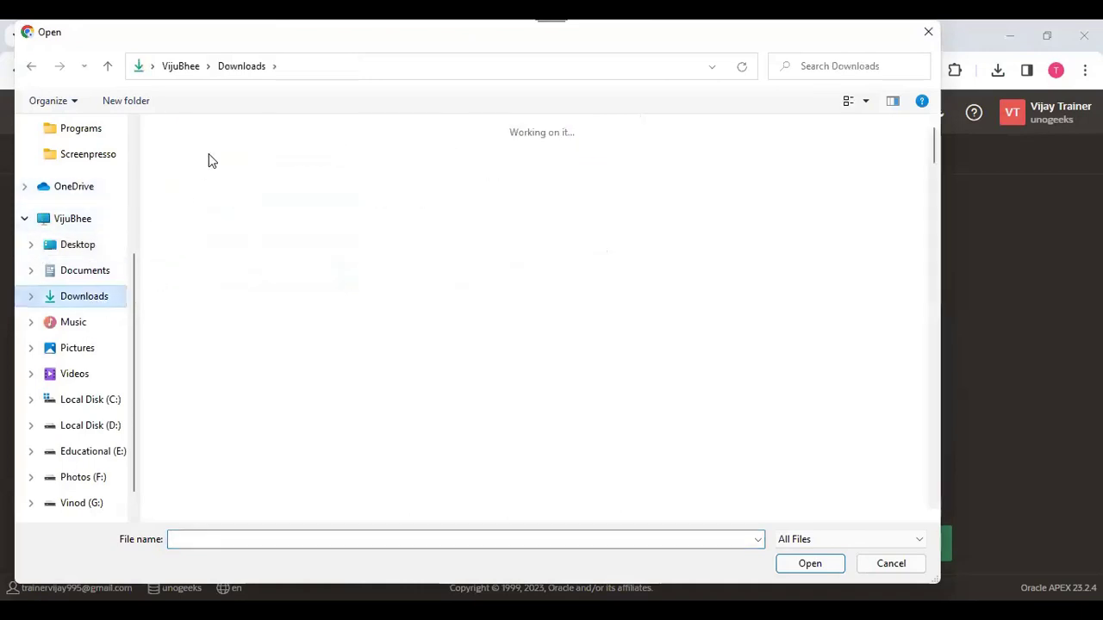
{"action": "left_click", "coordinate": [261, 166]}
{"action": "left_click", "coordinate": [810, 564]}
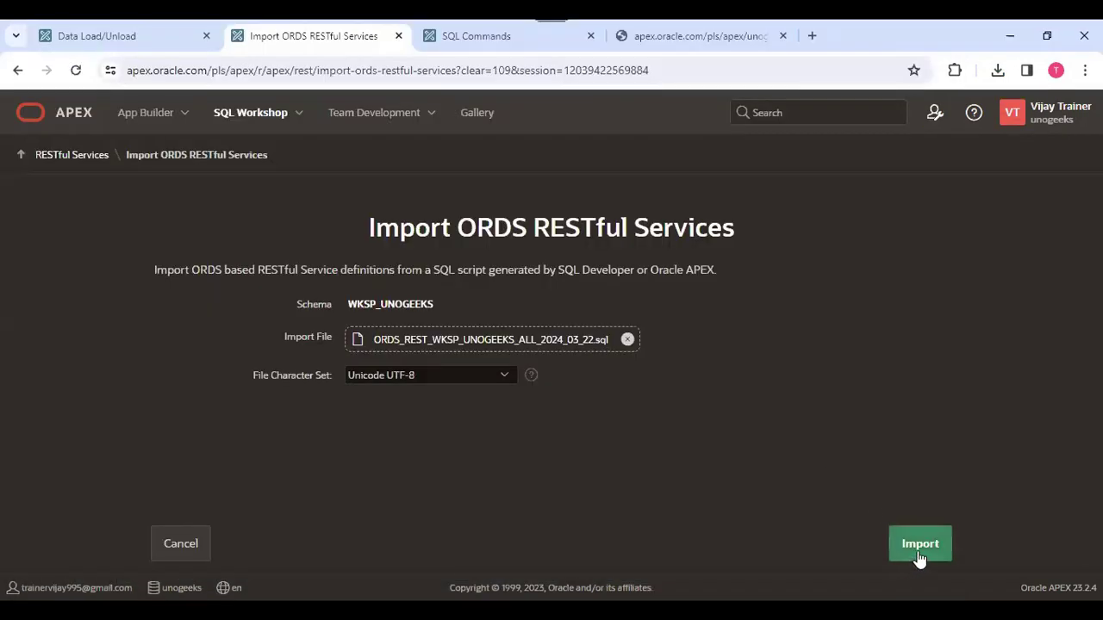
{"action": "left_click", "coordinate": [920, 549]}
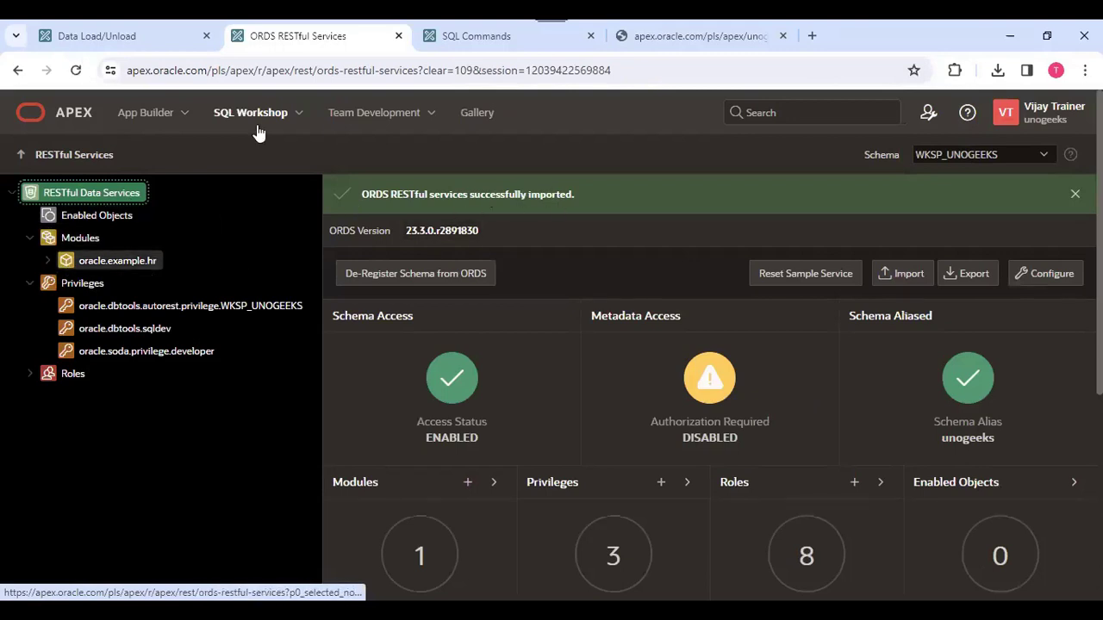
Review the ORDS schema attributes and close them without saving.
{"action": "left_click", "coordinate": [299, 121]}
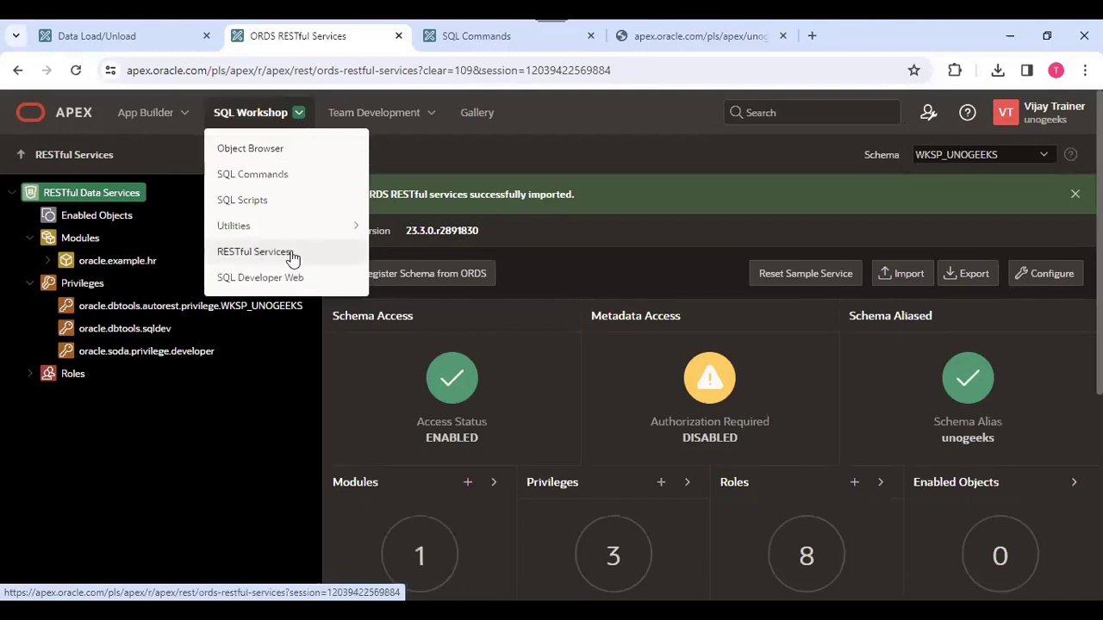
{"action": "left_click", "coordinate": [730, 232]}
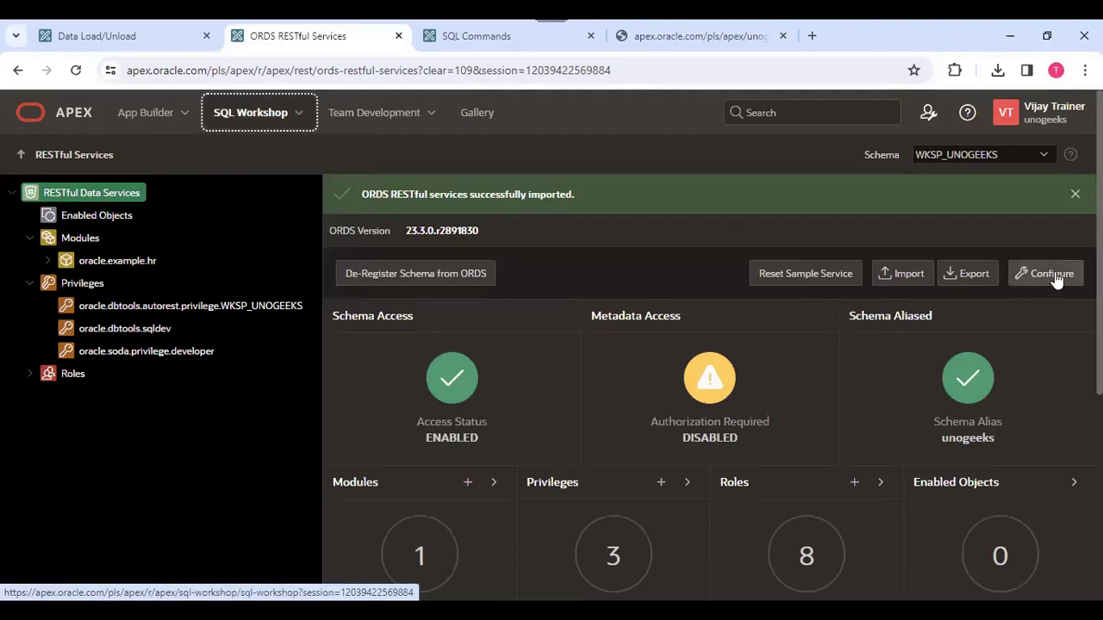
{"action": "left_click", "coordinate": [1052, 273]}
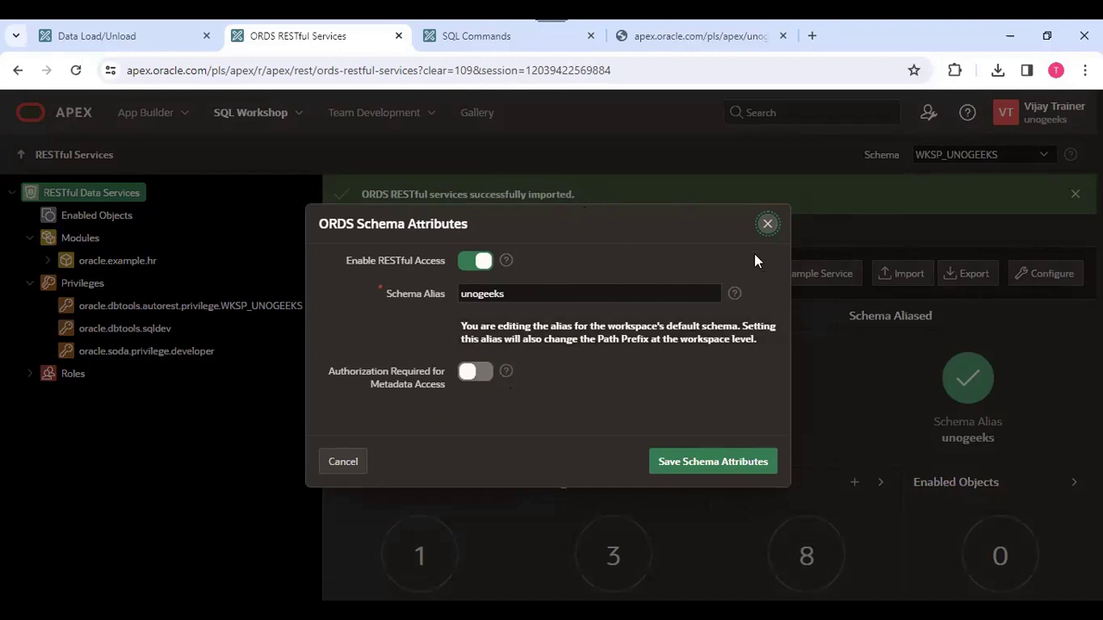
{"action": "left_click", "coordinate": [768, 225]}
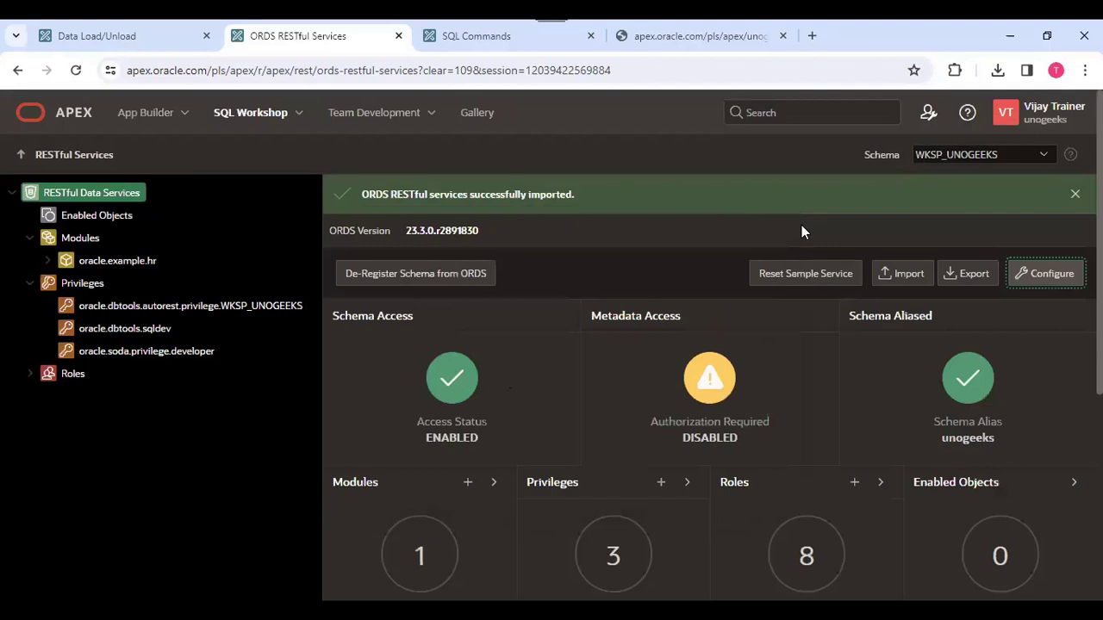
{"action": "left_click", "coordinate": [299, 113]}
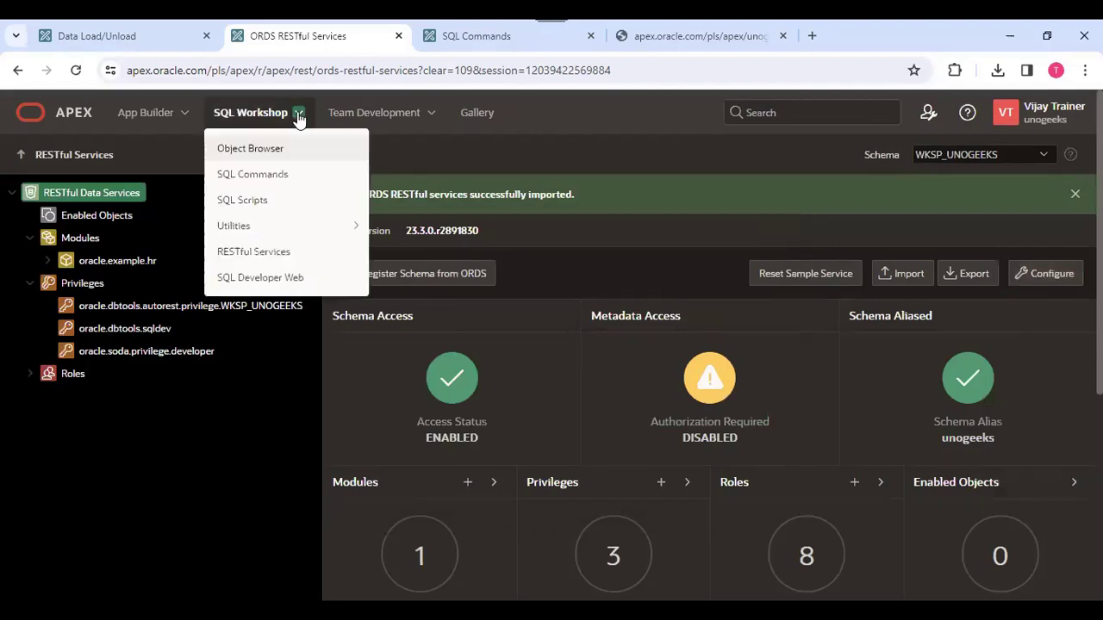